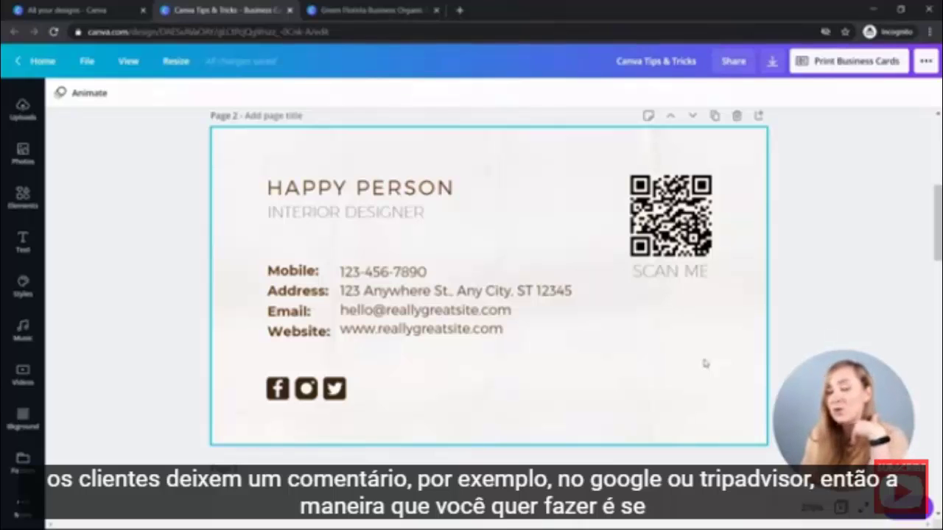
Generate a QR code for the Instagram profile URL and resize it over the old code above SCAN ME.
click(22, 508)
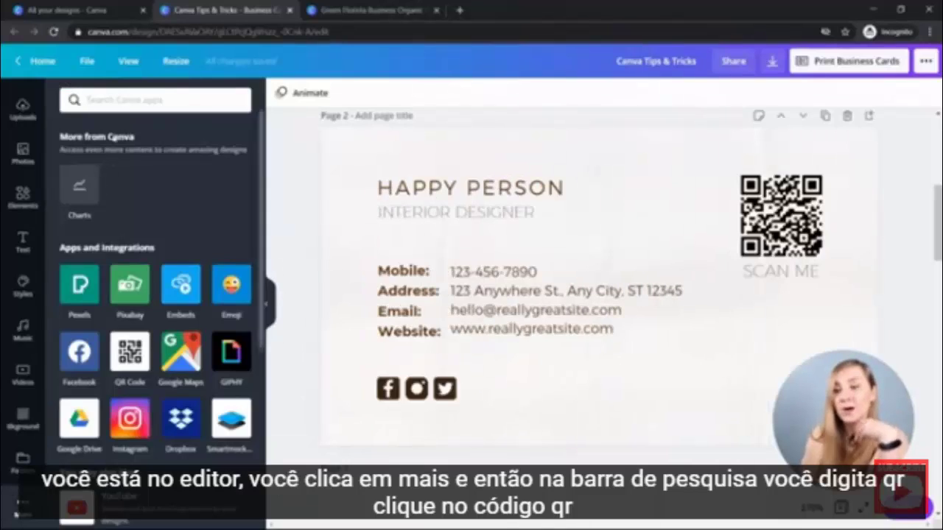
text(qr)
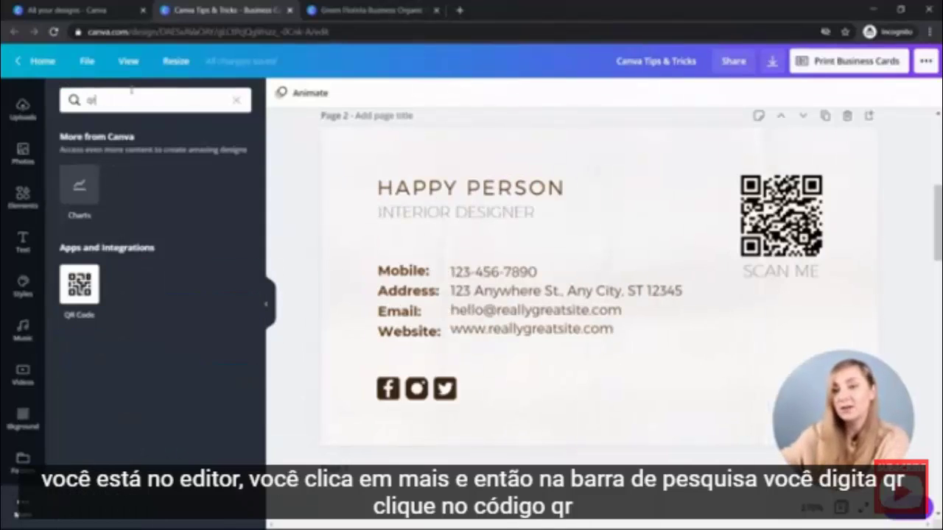
click(79, 310)
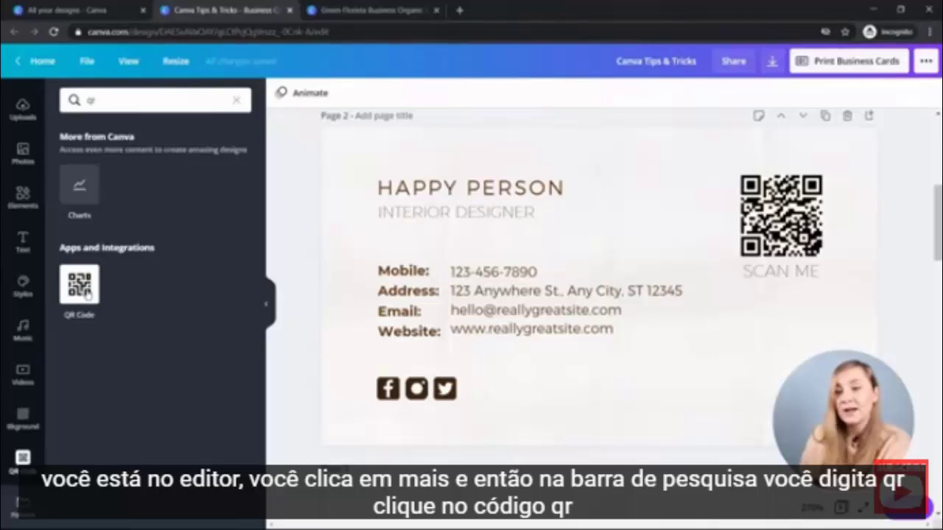
click(87, 183)
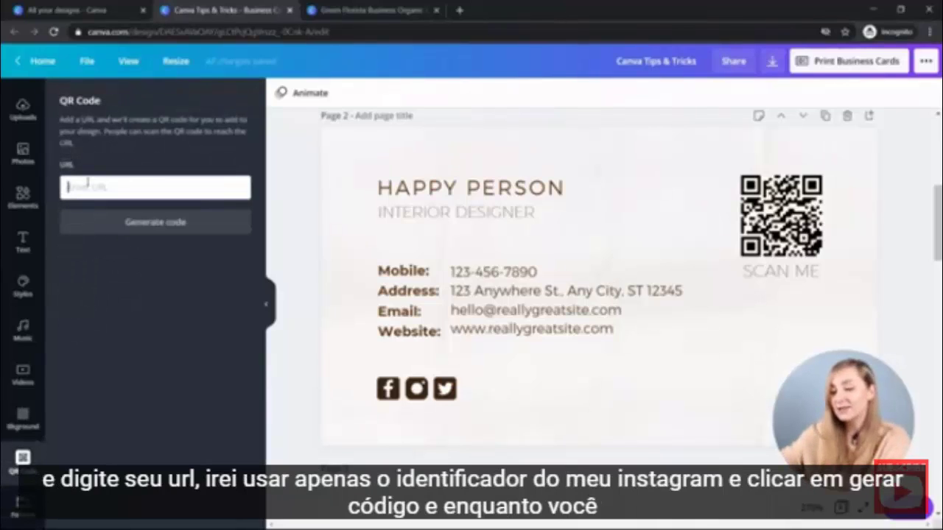
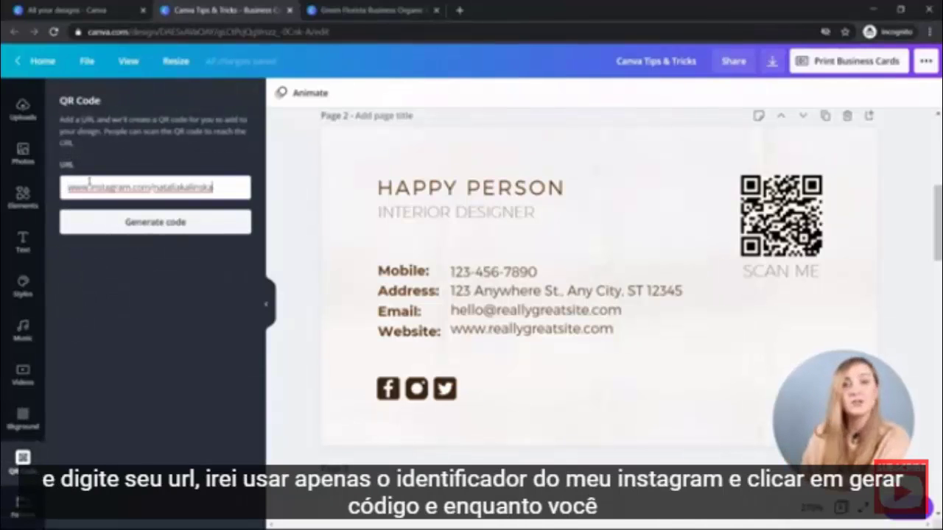
click(140, 224)
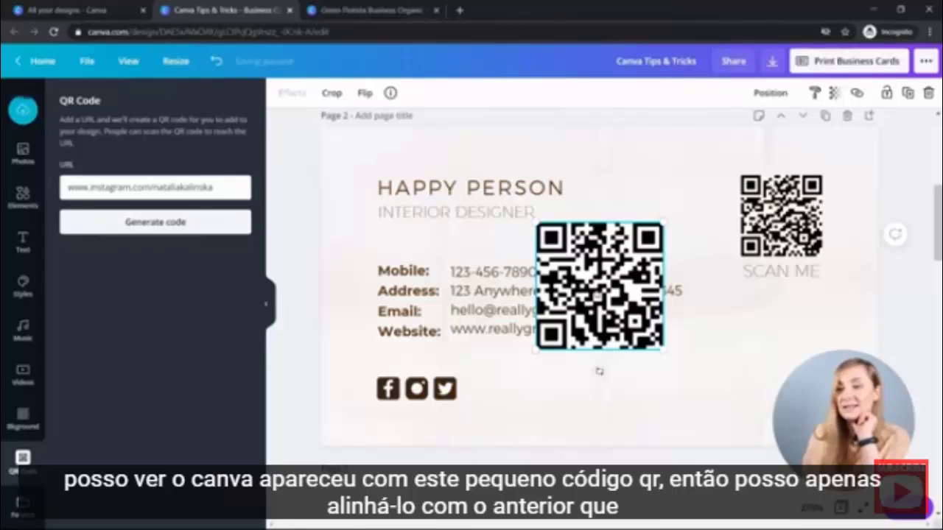
drag(599, 285, 759, 239)
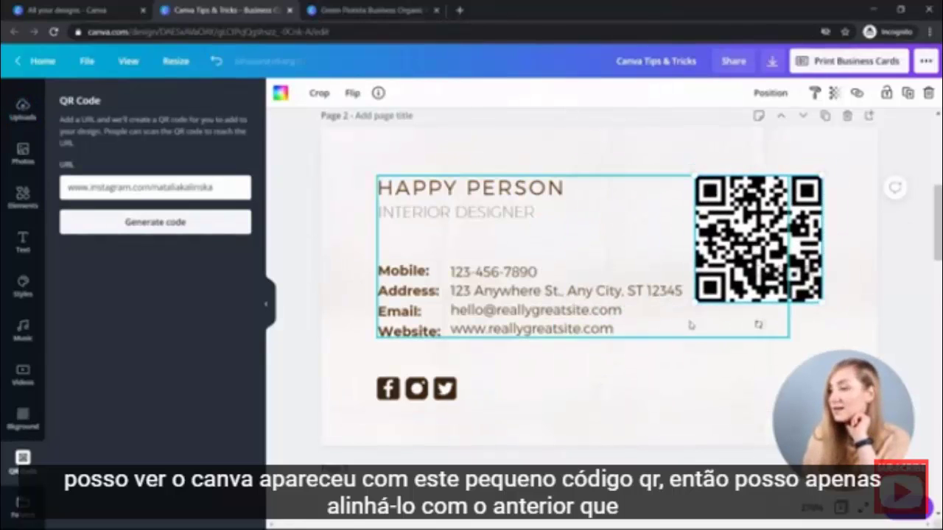
drag(698, 298, 736, 259)
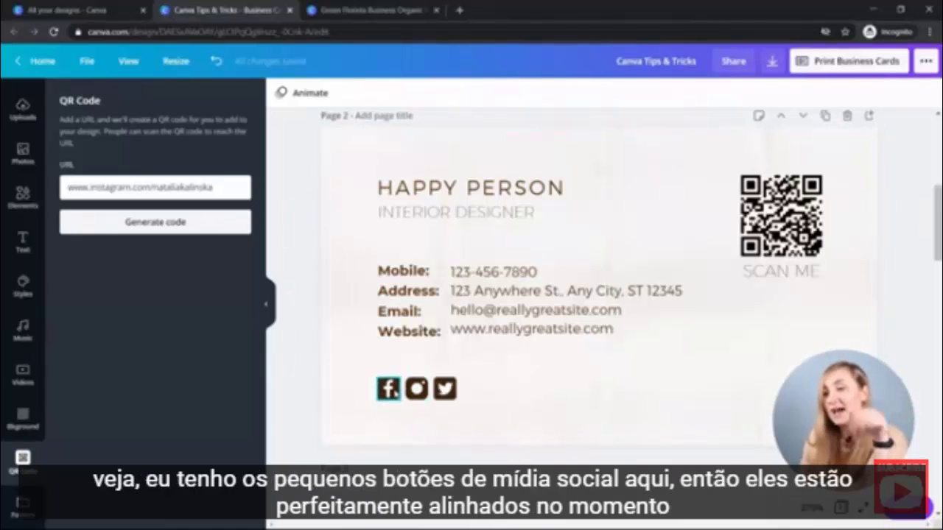
Line up the Instagram, Twitter and third social icon, then space them evenly with Tidy up.
click(416, 388)
key(Escape)
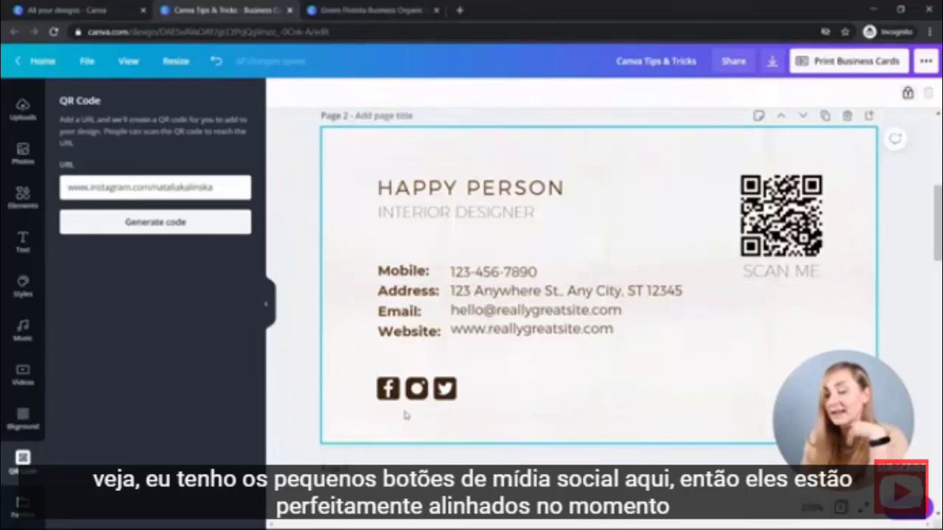
drag(403, 406, 426, 389)
drag(486, 389, 455, 389)
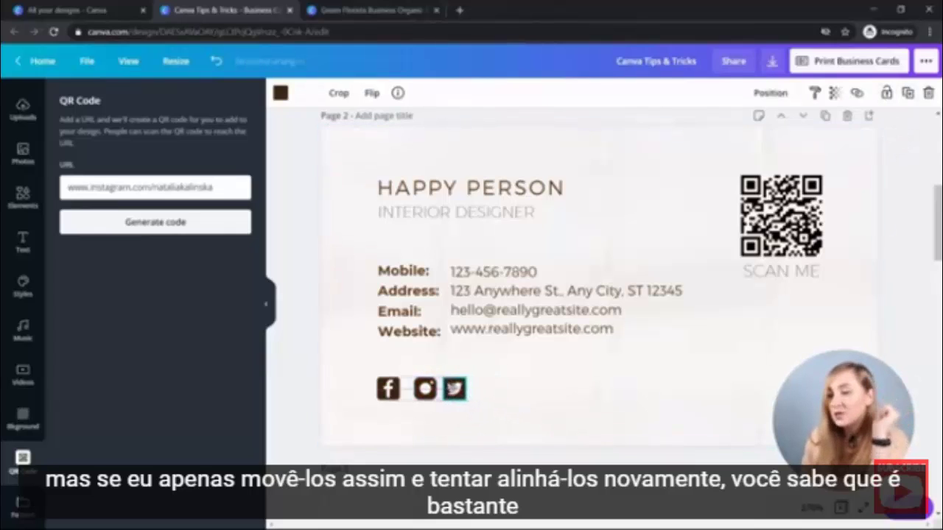
drag(482, 422, 371, 391)
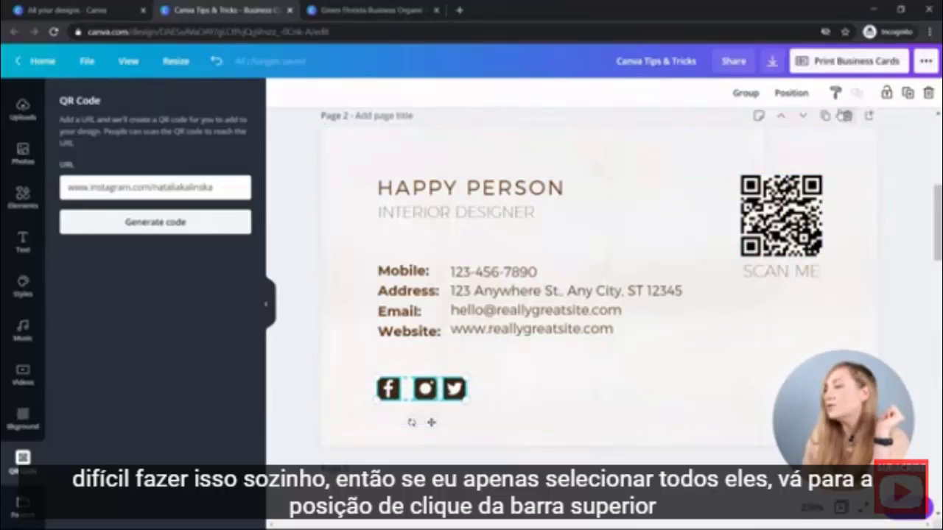
click(792, 96)
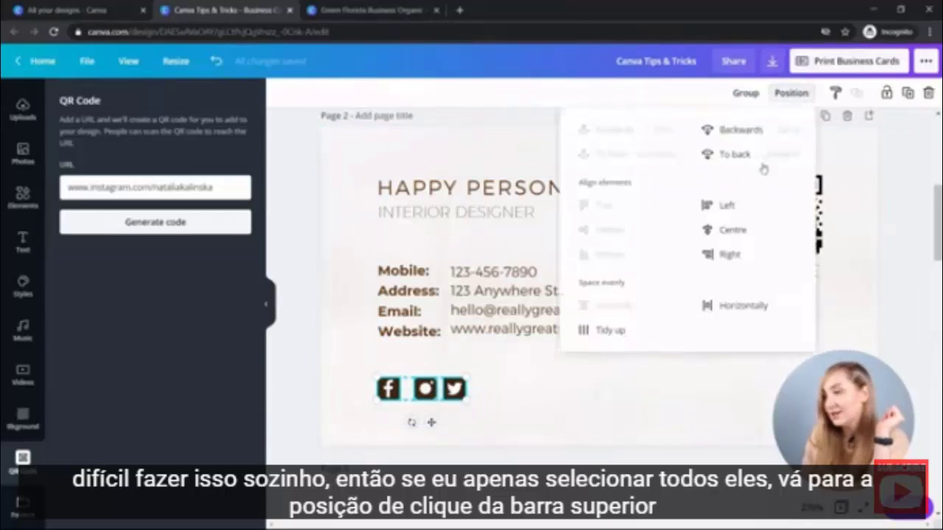
click(611, 333)
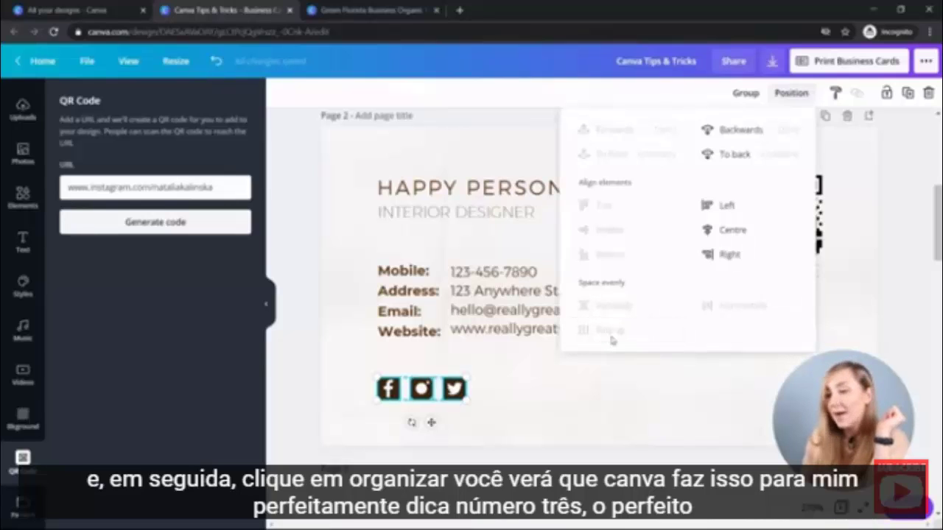
click(503, 421)
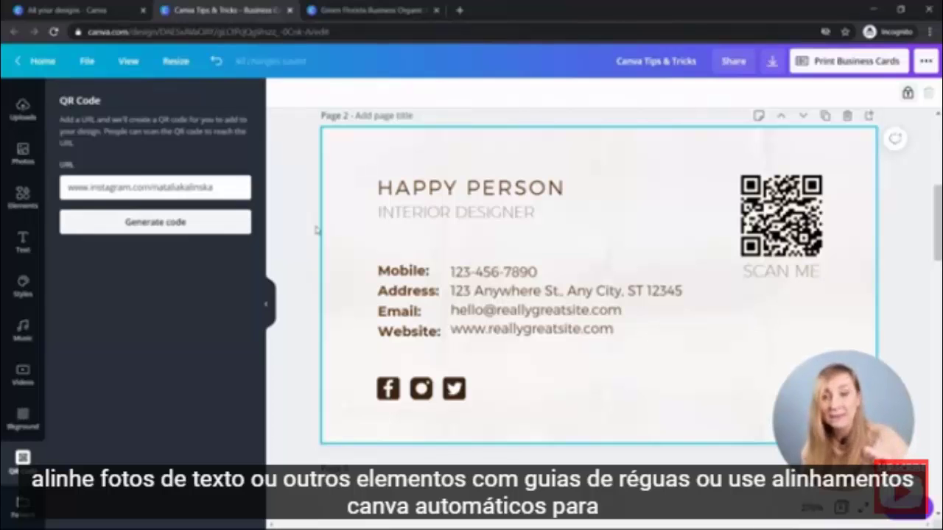
Ungroup the card's text elements and select the HAPPY PERSON heading on its own.
click(464, 310)
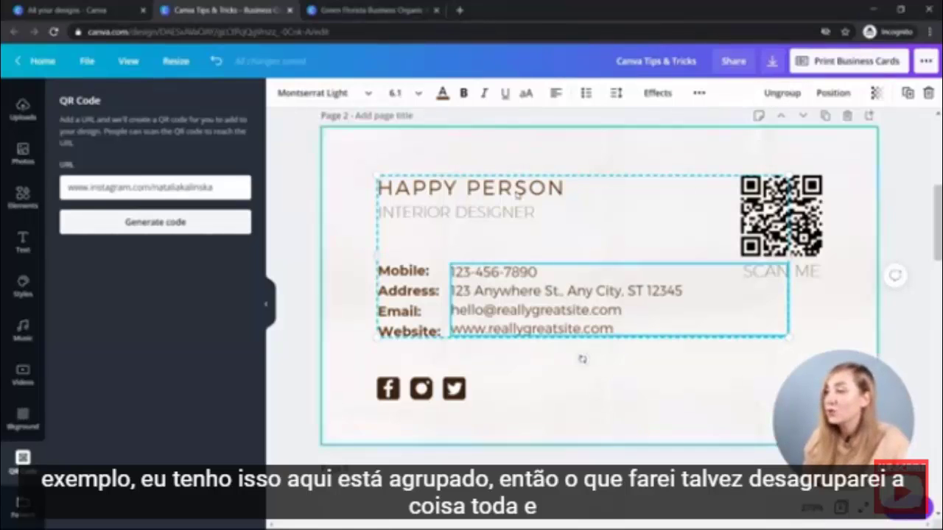
click(451, 218)
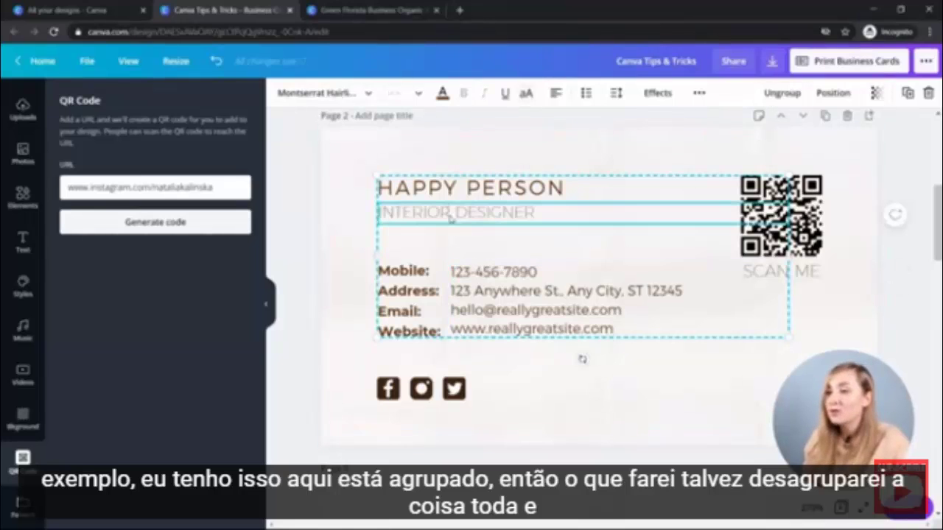
click(780, 93)
click(470, 192)
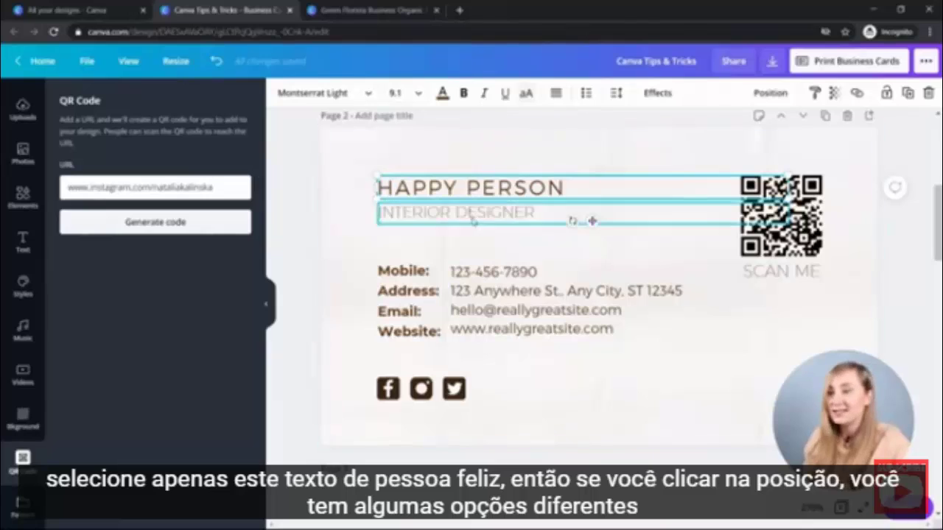
Try top, middle, bottom, left, centre and right page alignments on HAPPY PERSON, then undo.
click(768, 94)
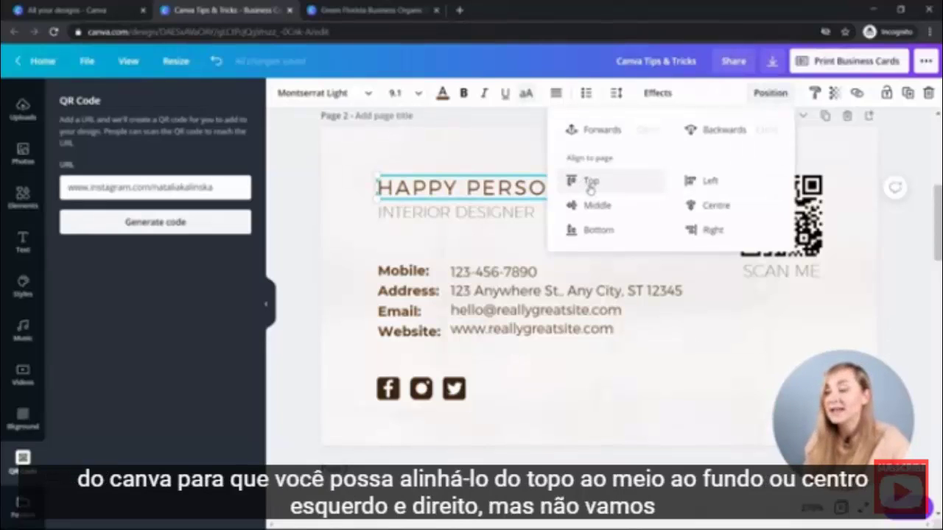
click(595, 184)
click(598, 206)
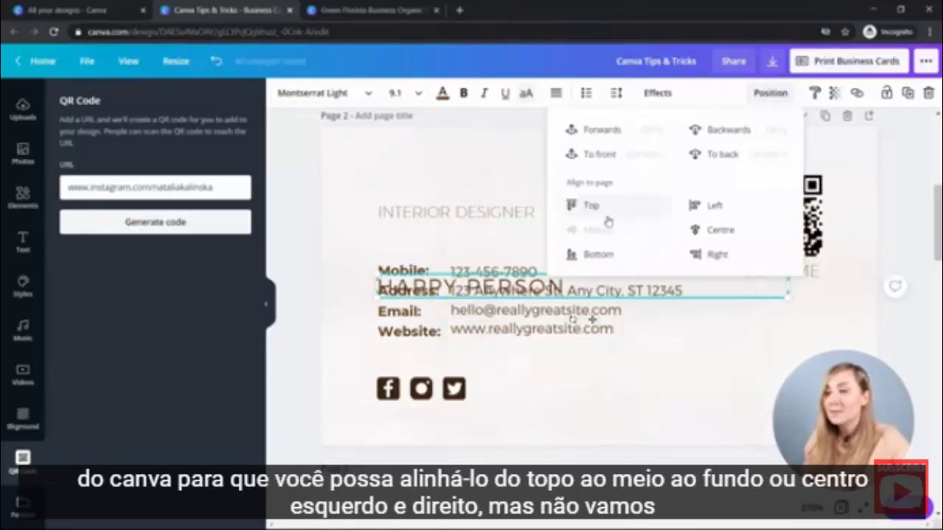
click(600, 255)
click(710, 180)
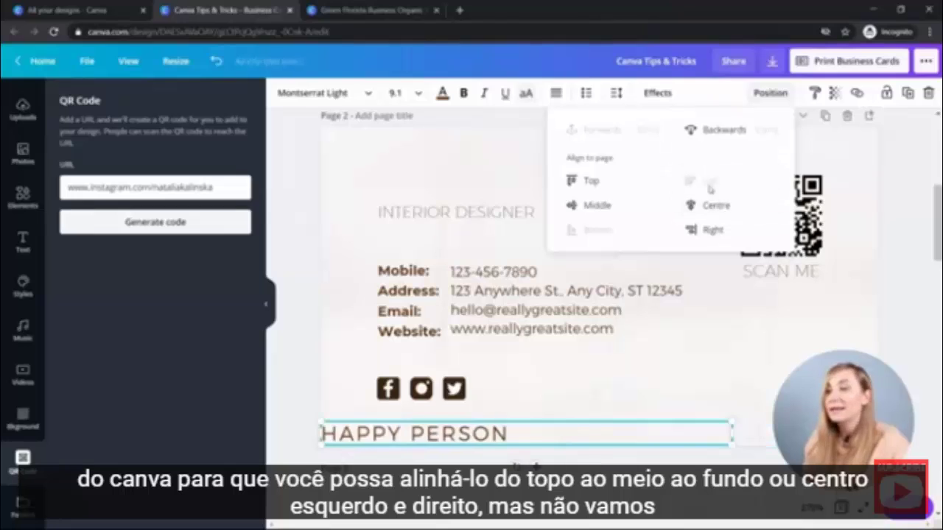
click(715, 206)
click(720, 232)
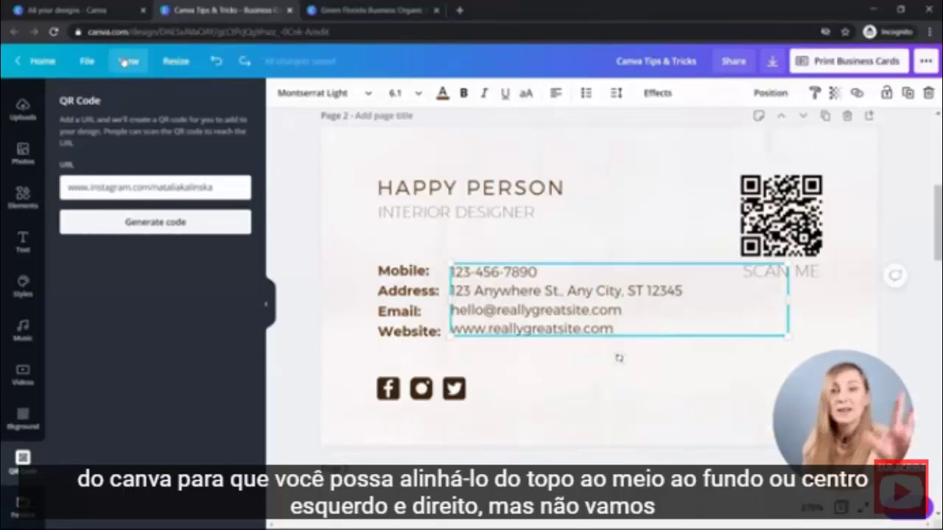
key(ctrl+z)
key(ctrl+z)
key(ctrl+z)
key(ctrl+z)
key(ctrl+z)
key(ctrl+z)
Show rulers and guides, add a vertical guide, and align the card text to it.
click(128, 61)
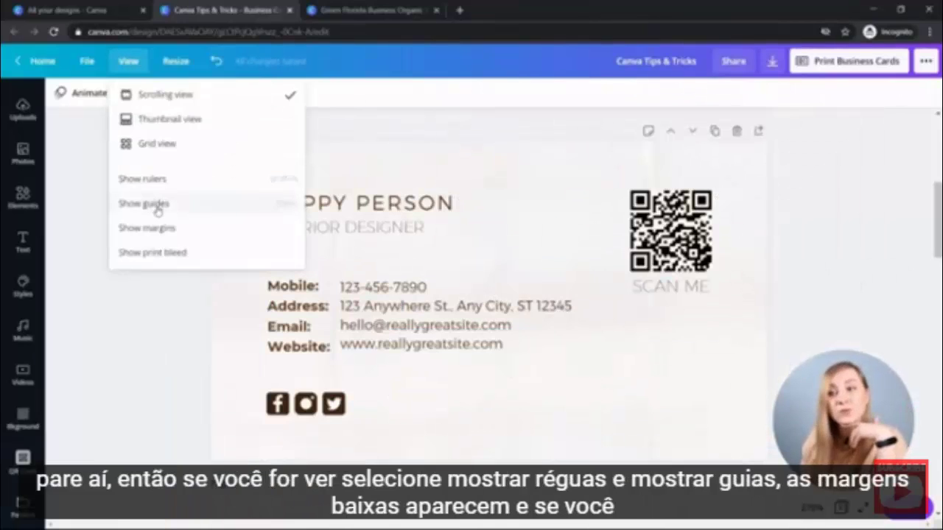
click(137, 181)
click(128, 62)
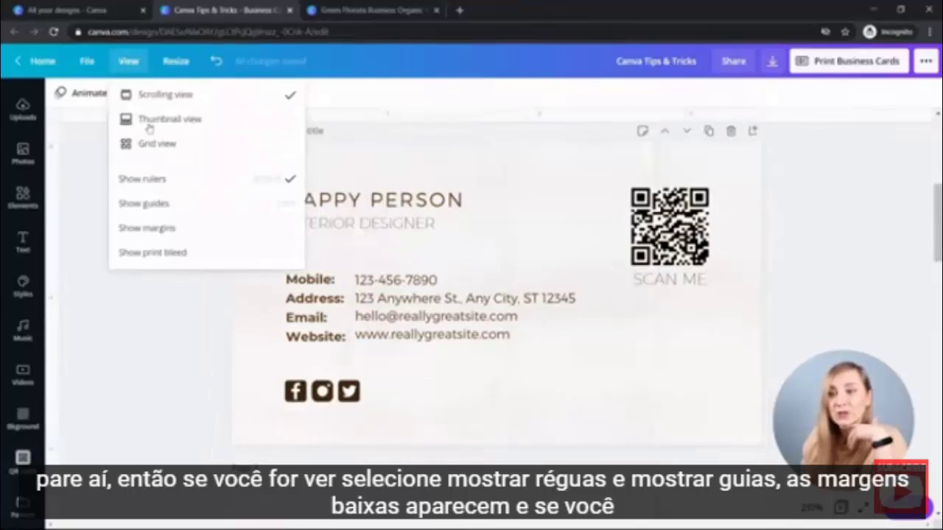
click(174, 212)
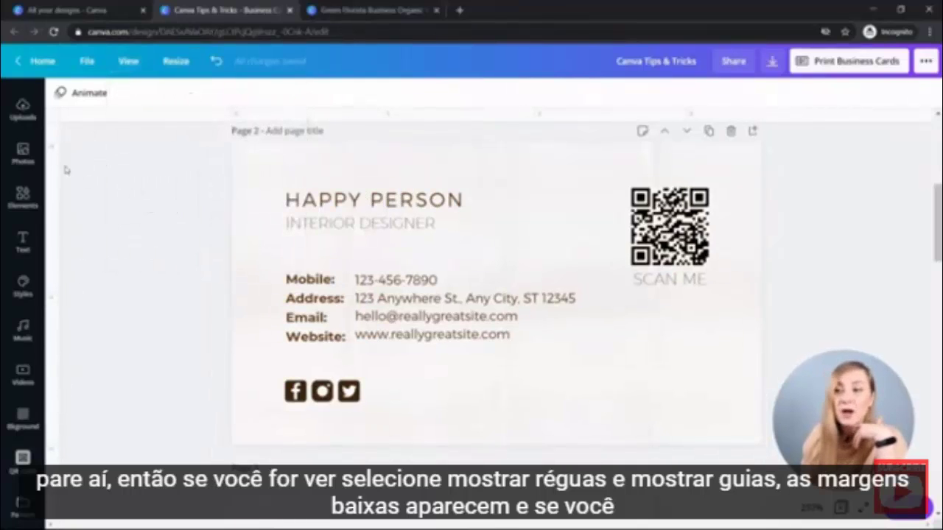
drag(52, 228, 274, 228)
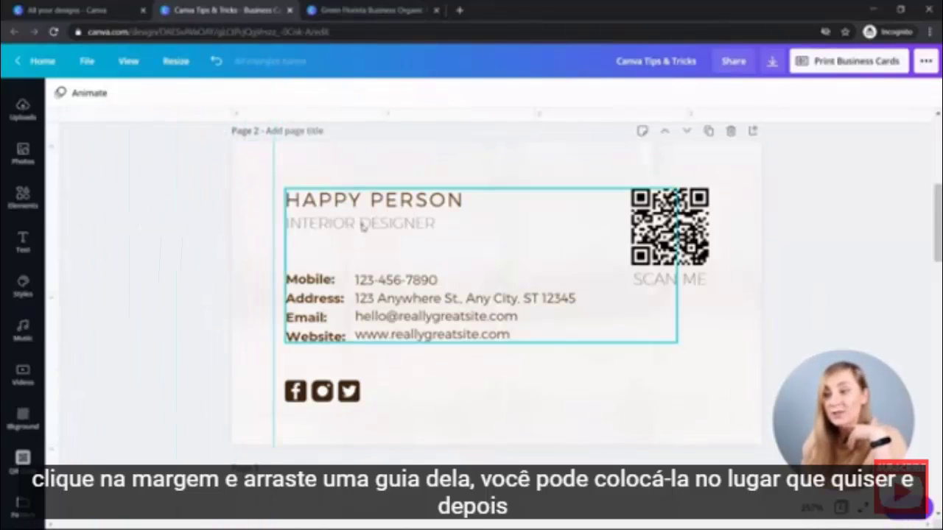
drag(361, 221, 350, 223)
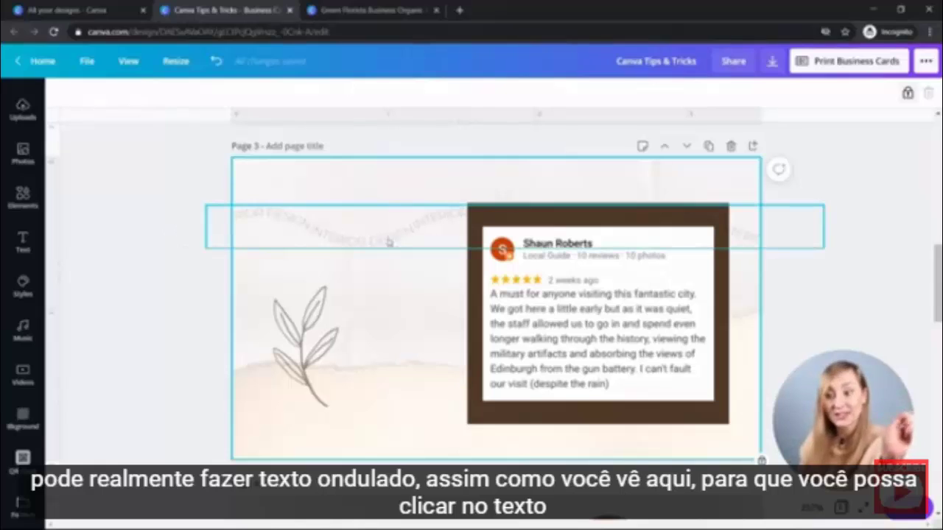
Add a heading reading 'Text' in upper case with the Montserrat Hairline font.
click(23, 239)
click(127, 178)
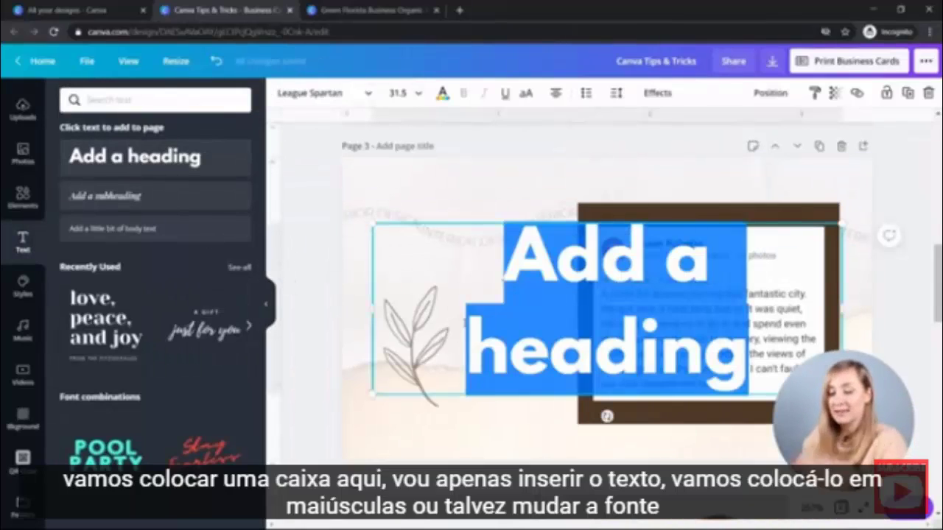
text(Text)
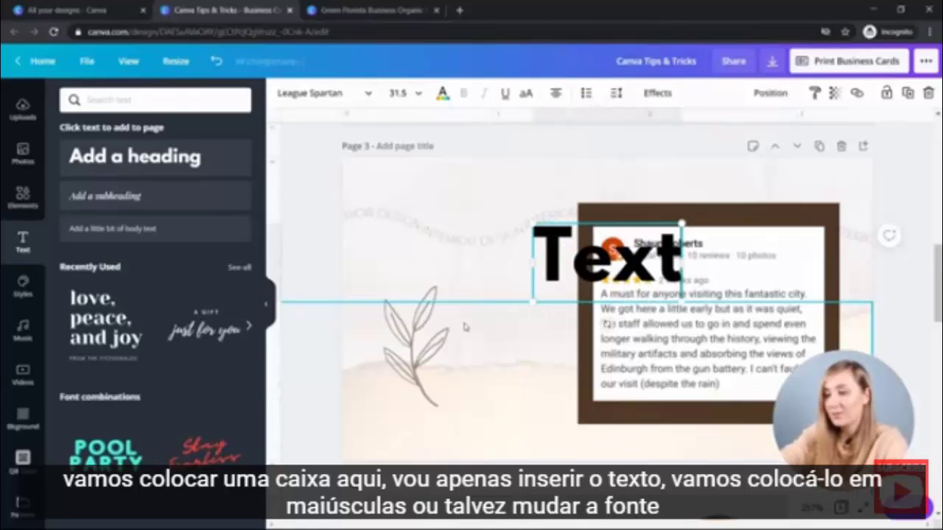
click(526, 94)
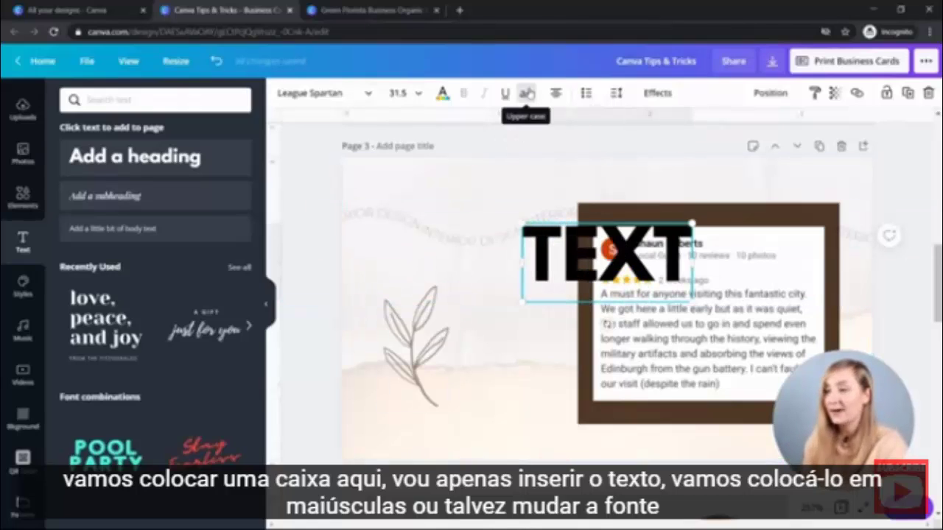
click(367, 93)
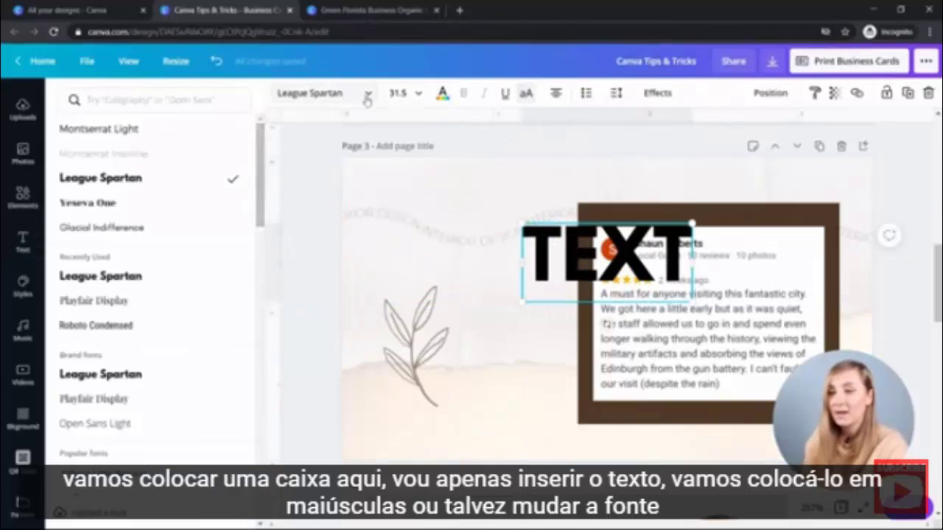
click(168, 154)
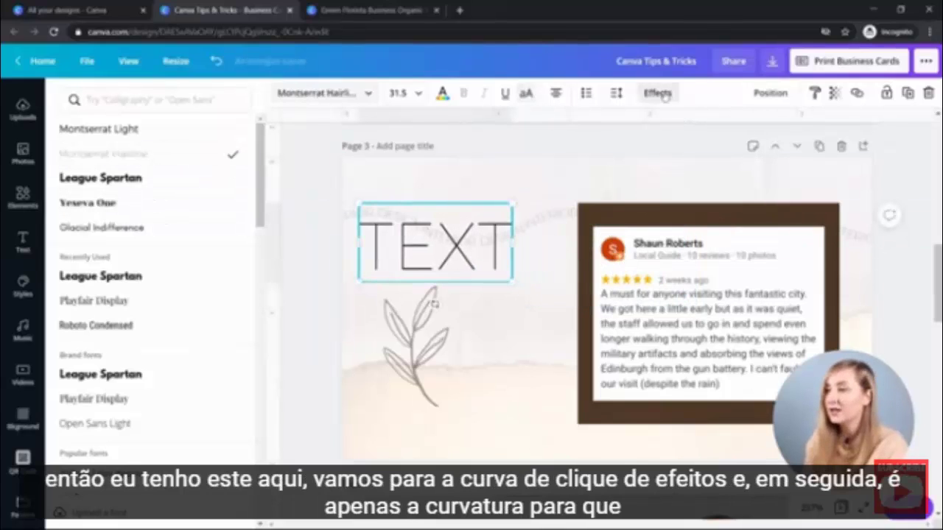
Curve the TEXT heading at strength 100 and shrink it slightly to the left.
click(659, 93)
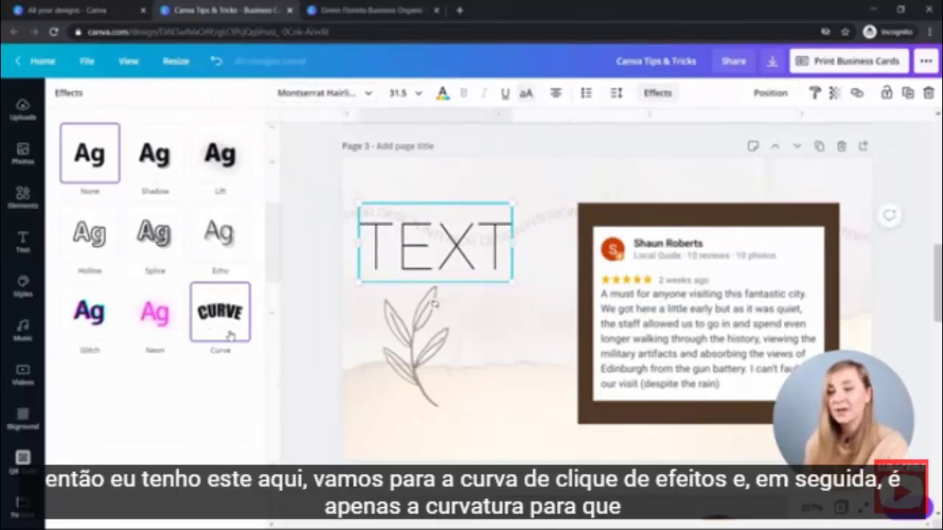
click(229, 333)
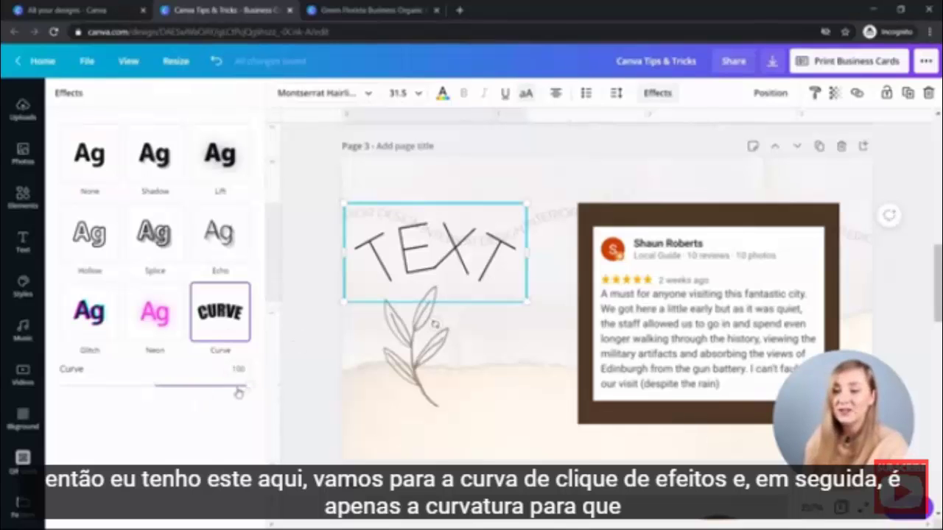
mouse_move(237, 392)
mouse_down()
mouse_move(220, 386)
mouse_move(249, 387)
mouse_move(162, 384)
mouse_move(276, 389)
mouse_move(172, 387)
mouse_move(255, 392)
mouse_up()
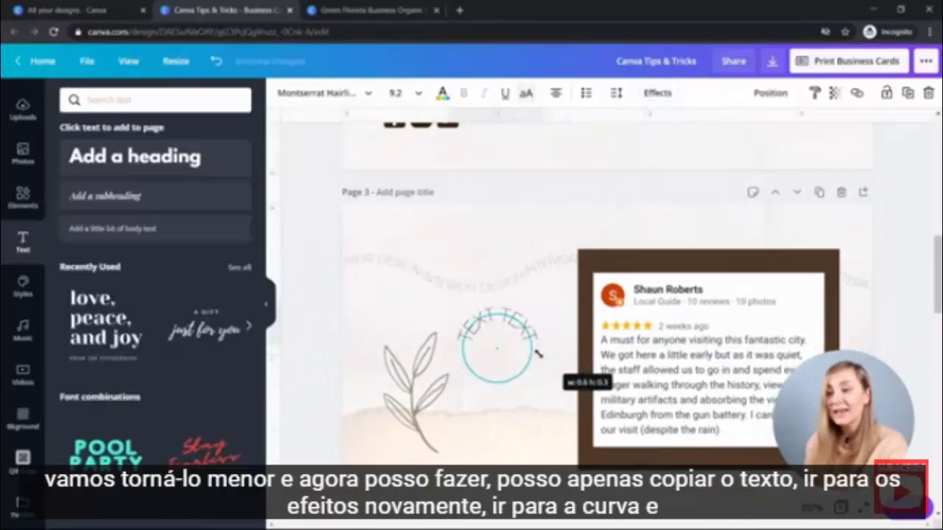
drag(530, 379, 536, 374)
drag(494, 324, 469, 302)
Duplicate and flip curved TEXT copies into a wave, then select all the curved pieces.
key(ctrl+d)
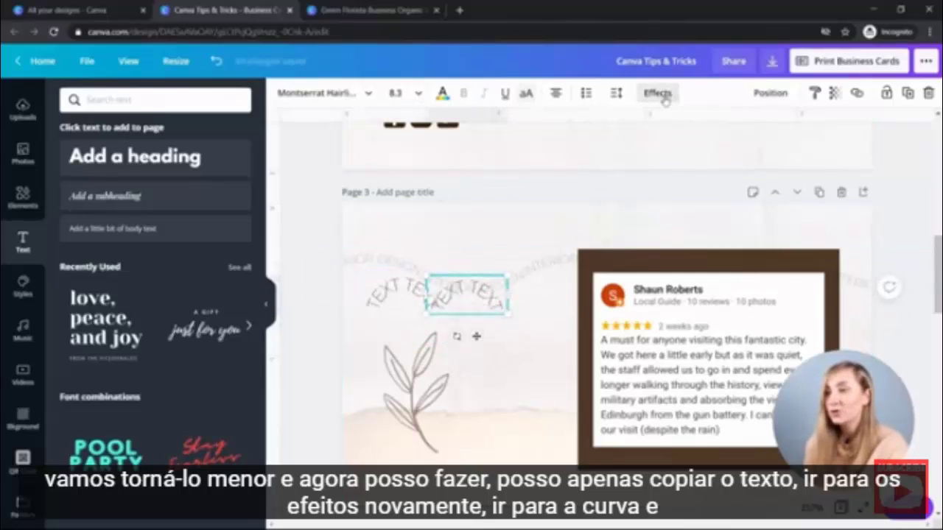
click(657, 93)
drag(249, 394, 59, 384)
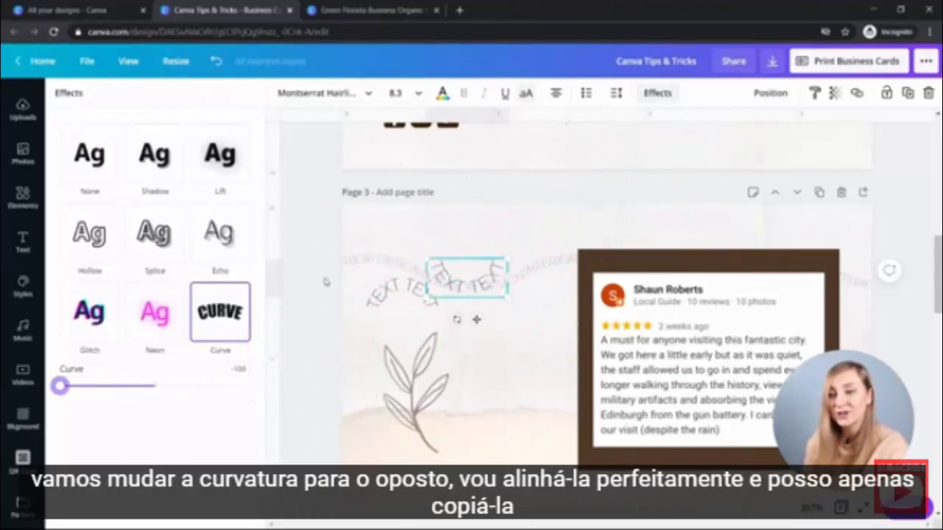
drag(471, 295, 476, 373)
drag(545, 353, 435, 370)
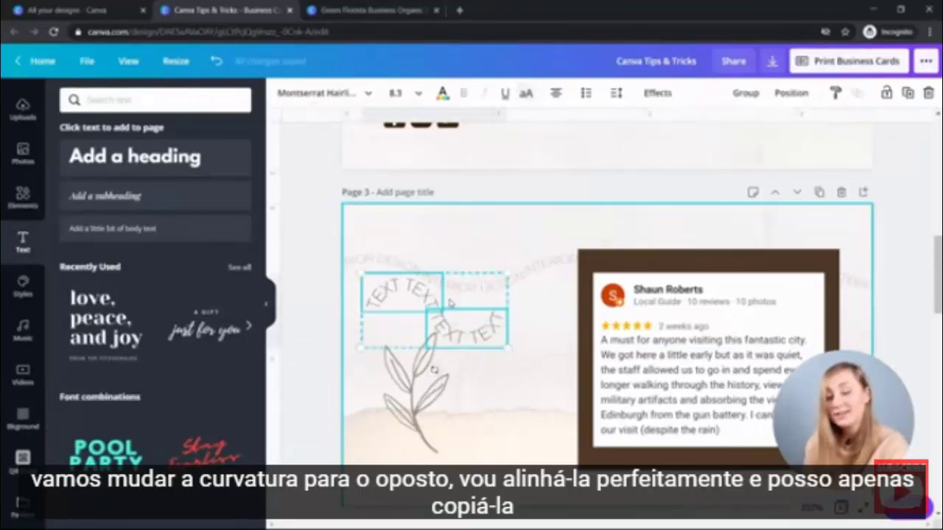
key(ctrl+d)
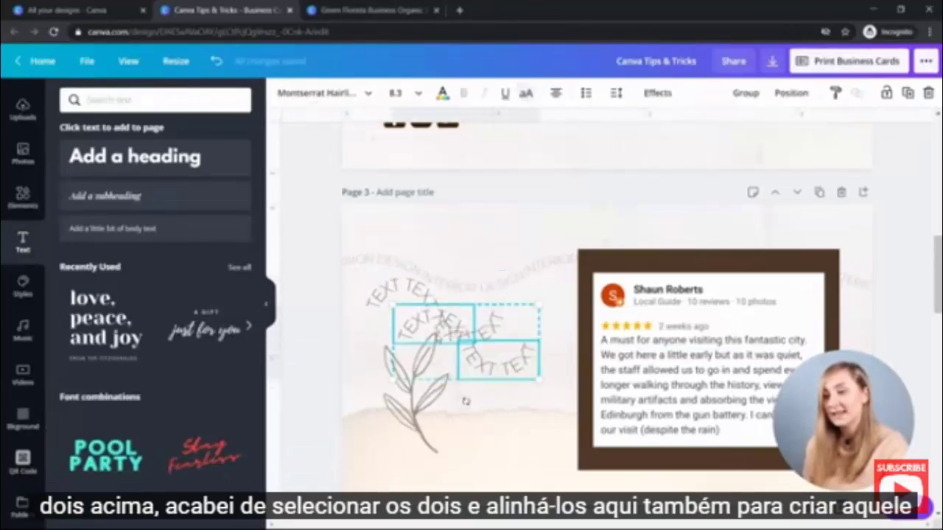
drag(442, 337, 532, 302)
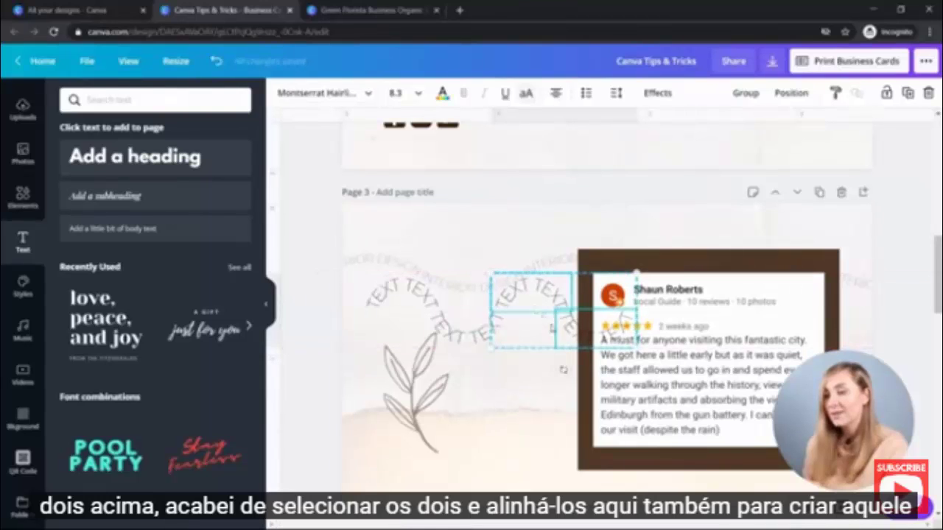
click(600, 235)
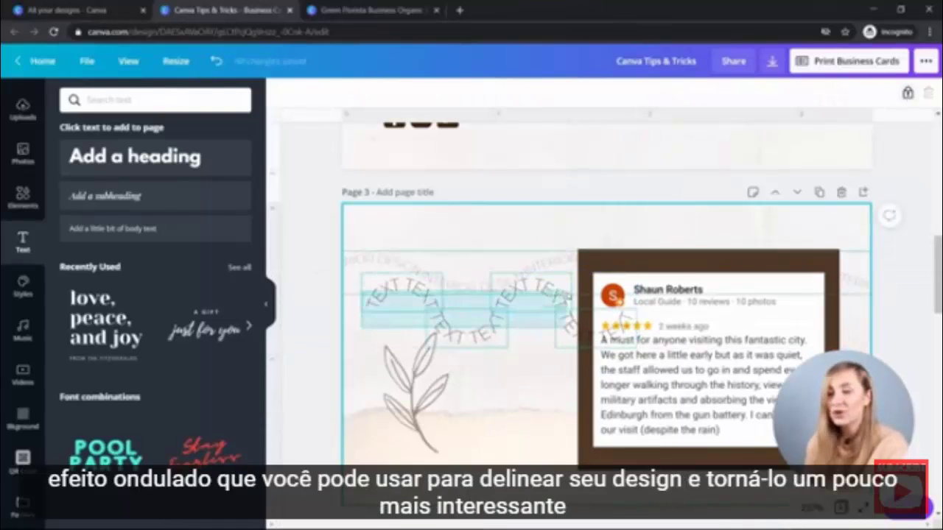
drag(353, 262, 498, 370)
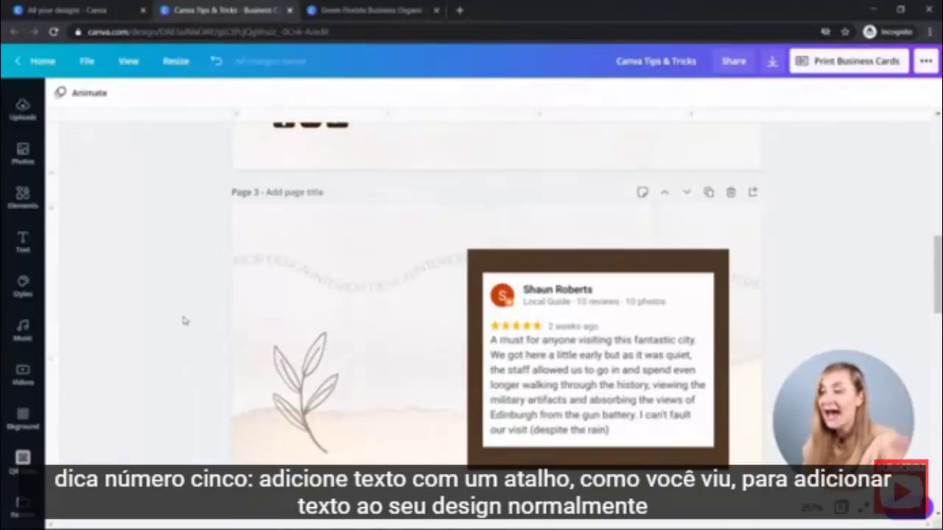
Add a paragraph text box to page 3 from the Text panel.
click(21, 243)
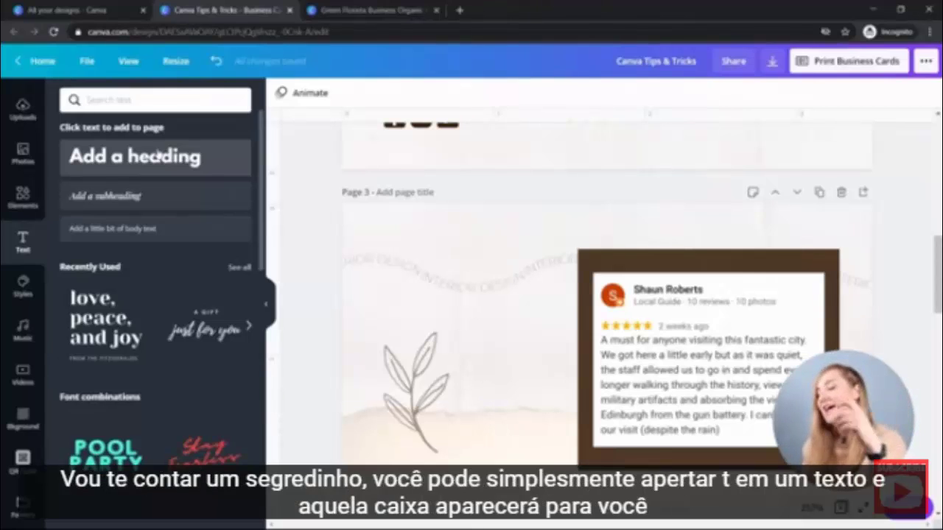
key(t)
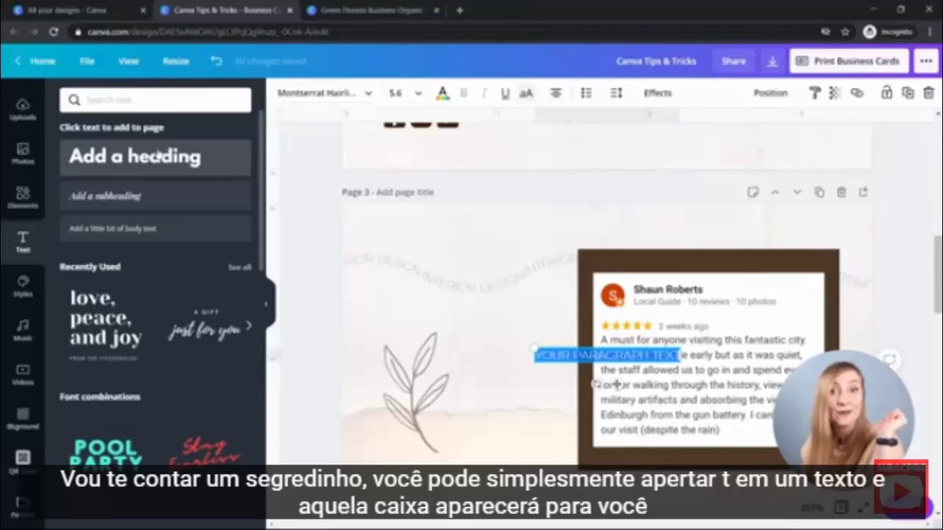
scroll(515, 242, down, 2)
mouse_move(618, 385)
mouse_down()
mouse_move(515, 242)
mouse_move(473, 231)
mouse_up()
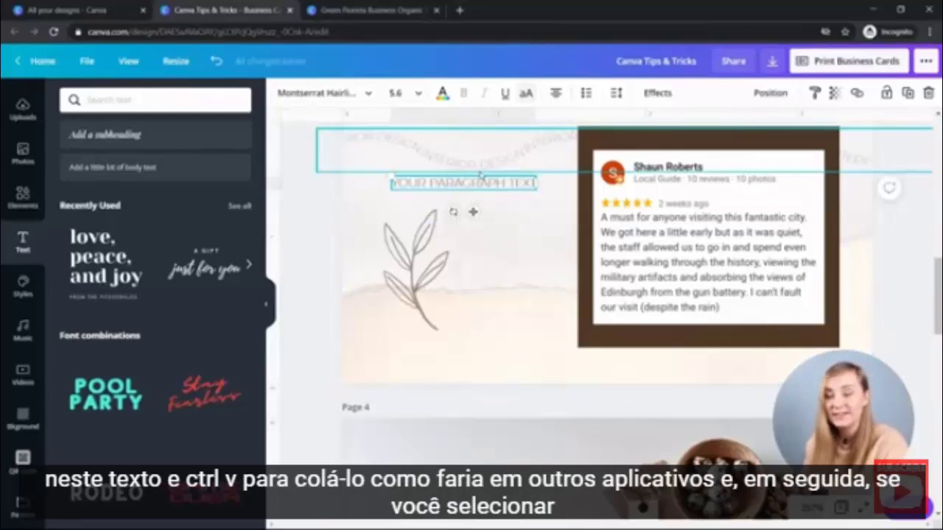
Paste a copy of the paragraph below the original, group both boxes, then undo.
key(ctrl+v)
drag(490, 216, 490, 207)
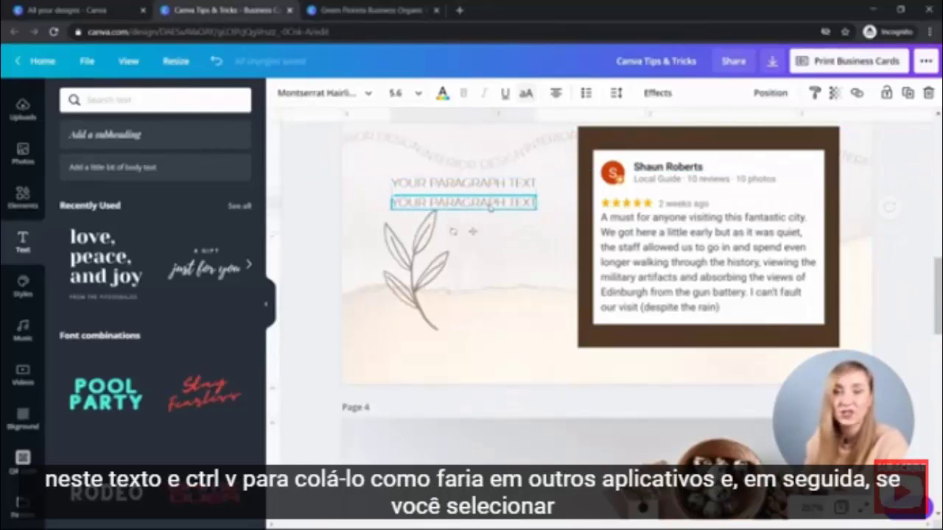
click(537, 213)
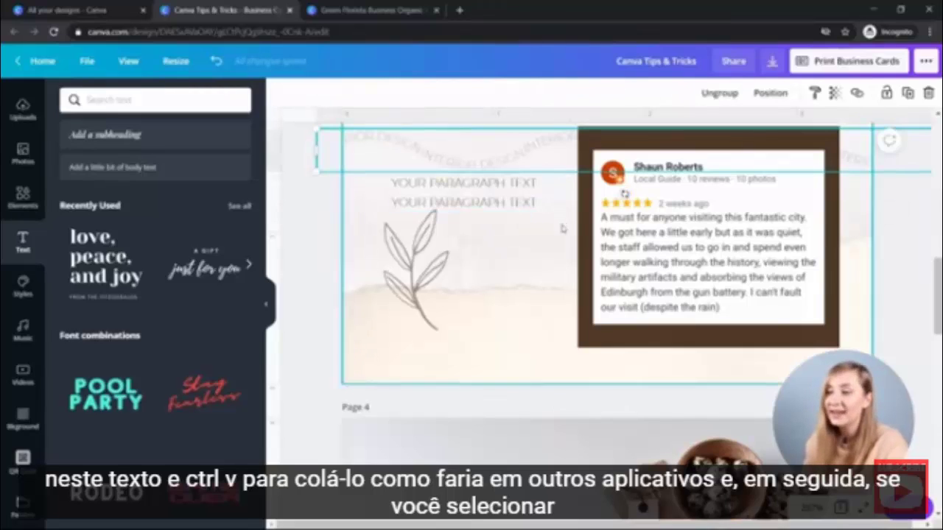
click(462, 182)
shift+click(462, 202)
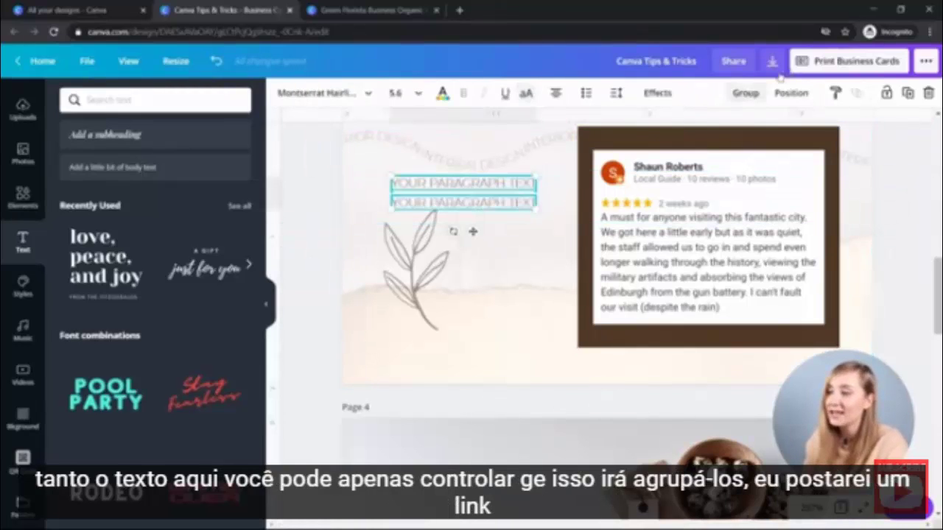
key(ctrl+g)
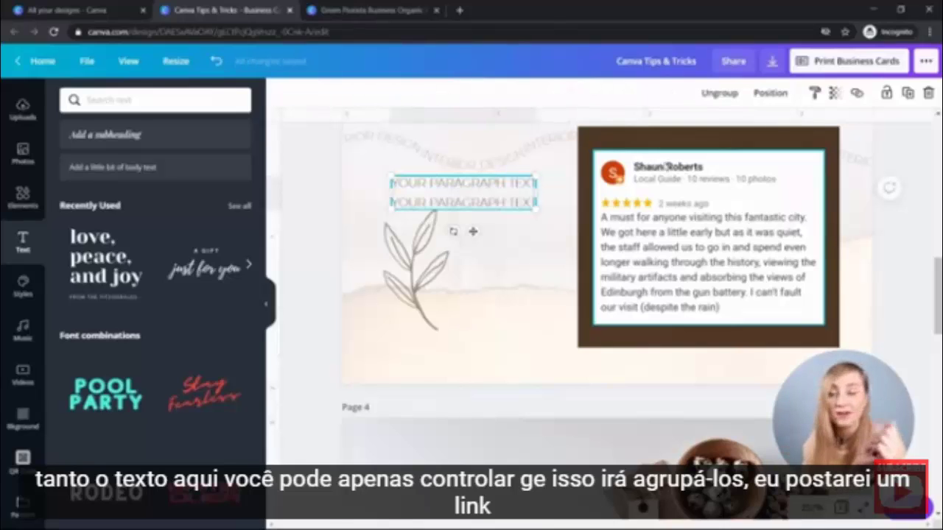
key(ctrl+z)
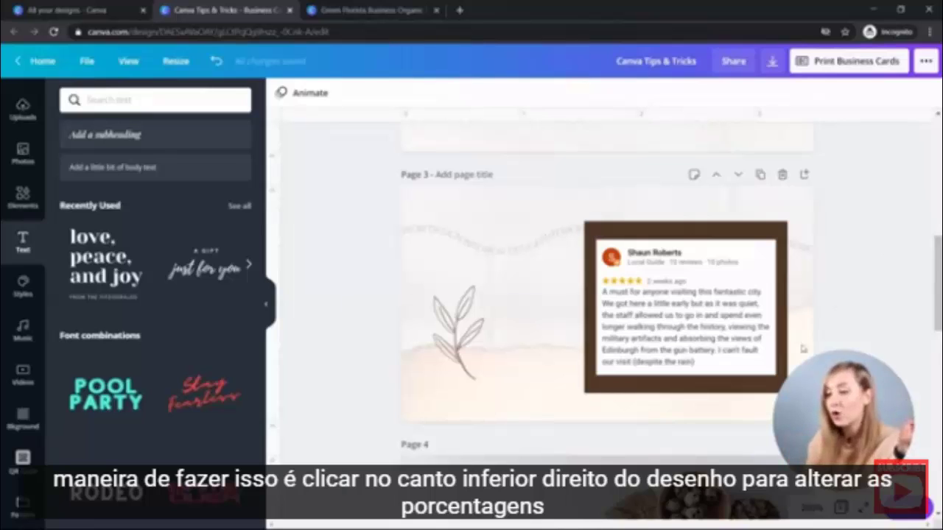
Set the zoom to 125%, then to 300%.
click(811, 508)
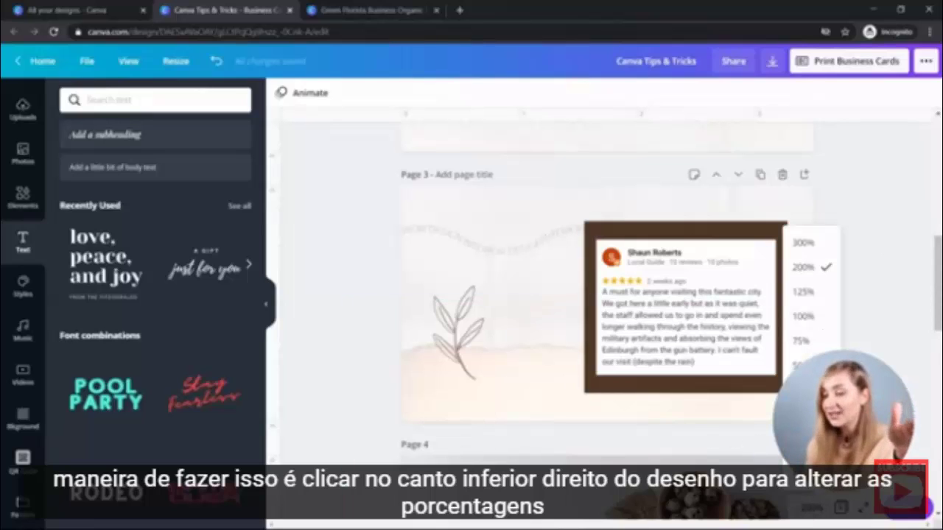
click(804, 292)
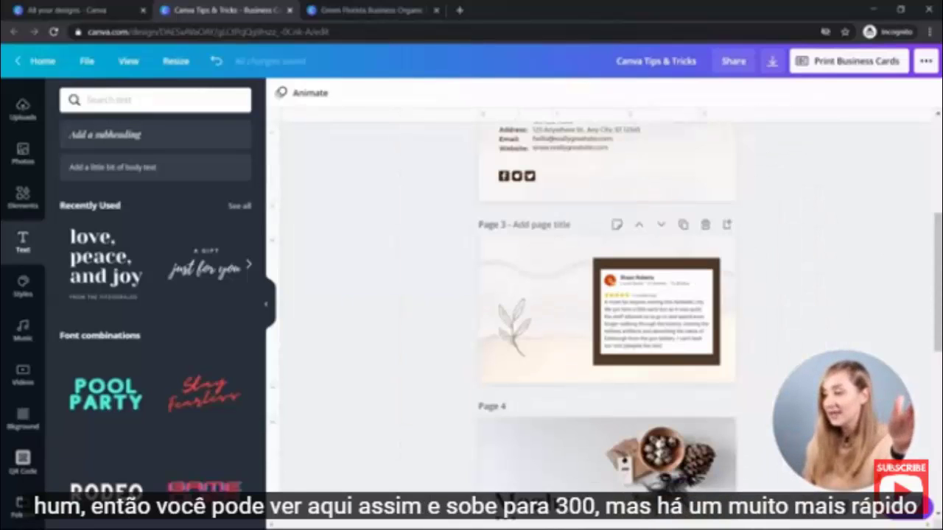
click(811, 508)
click(808, 241)
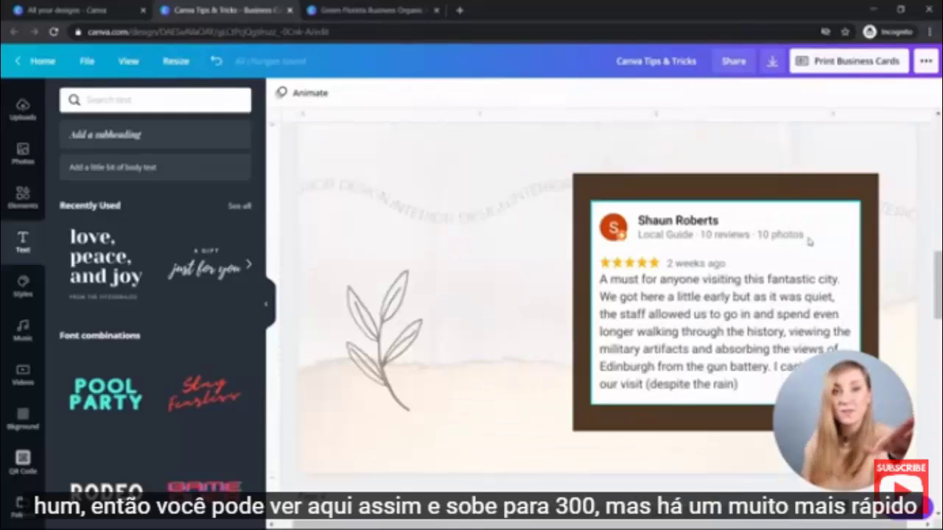
Zoom in and out by scrolling, then return to 300% on the review card.
scroll(808, 242, down, 5)
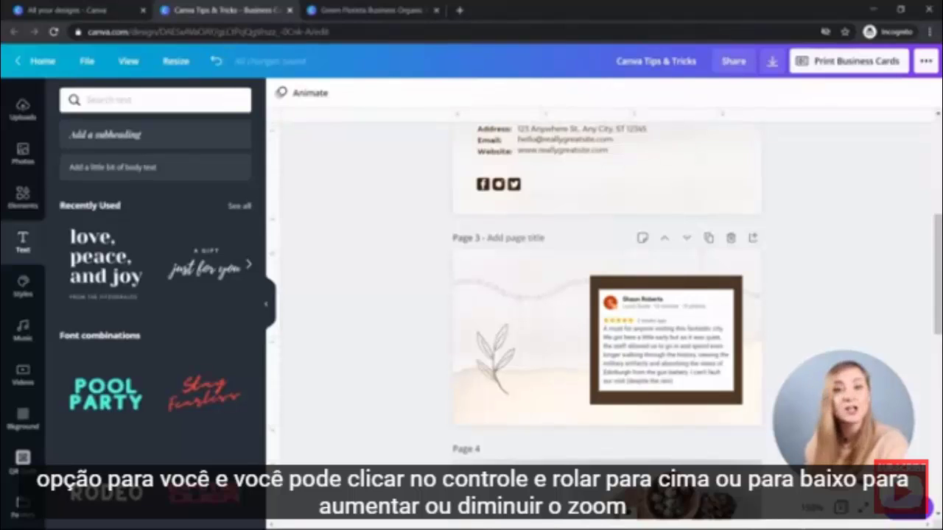
scroll(603, 331, up, 3)
scroll(604, 332, down, 5)
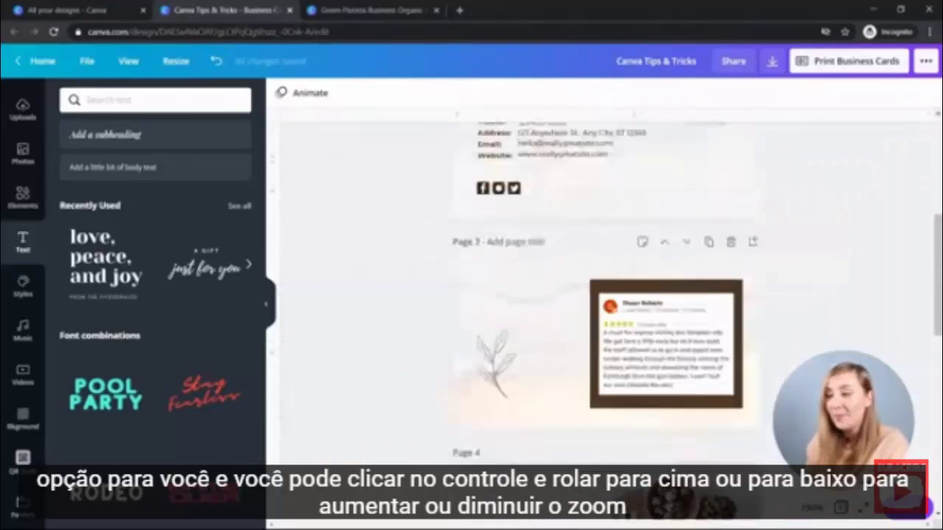
scroll(604, 332, up, 3)
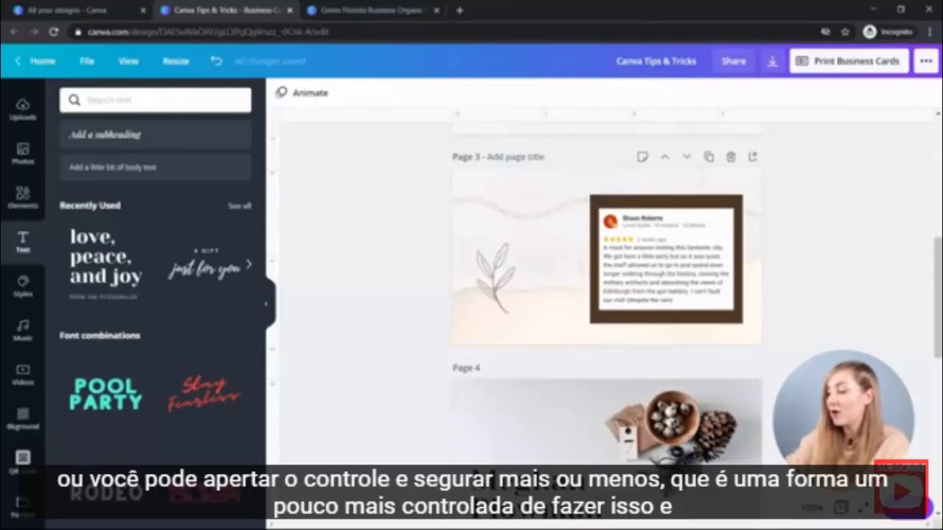
scroll(604, 250, up, 2)
scroll(604, 250, down, 2)
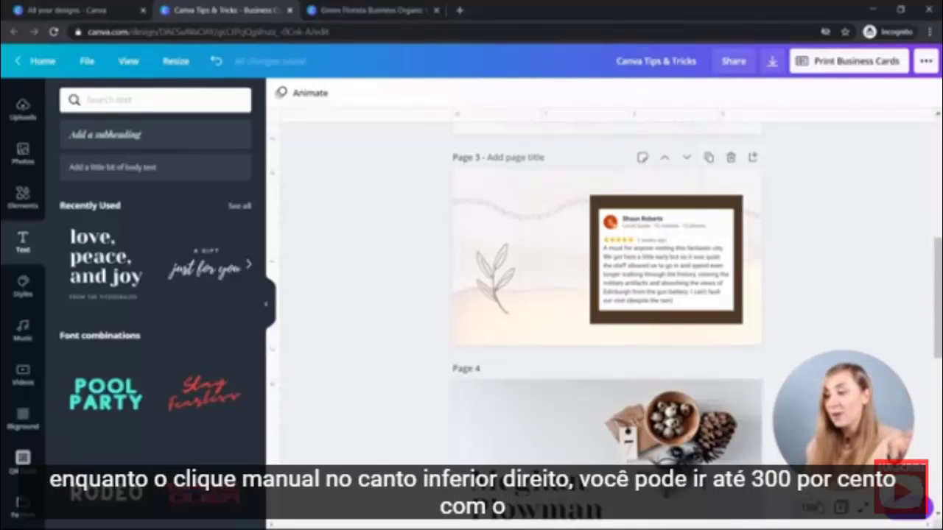
click(810, 507)
click(808, 245)
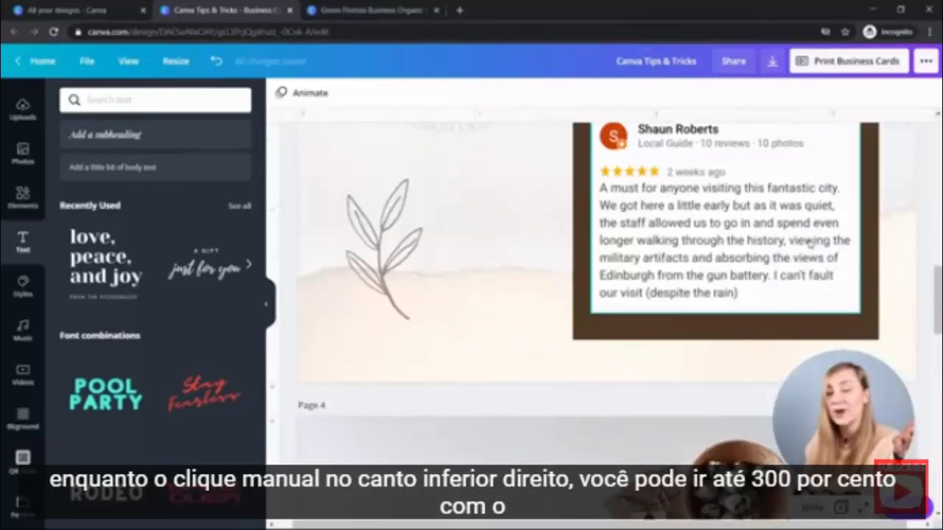
scroll(713, 292, up, 3)
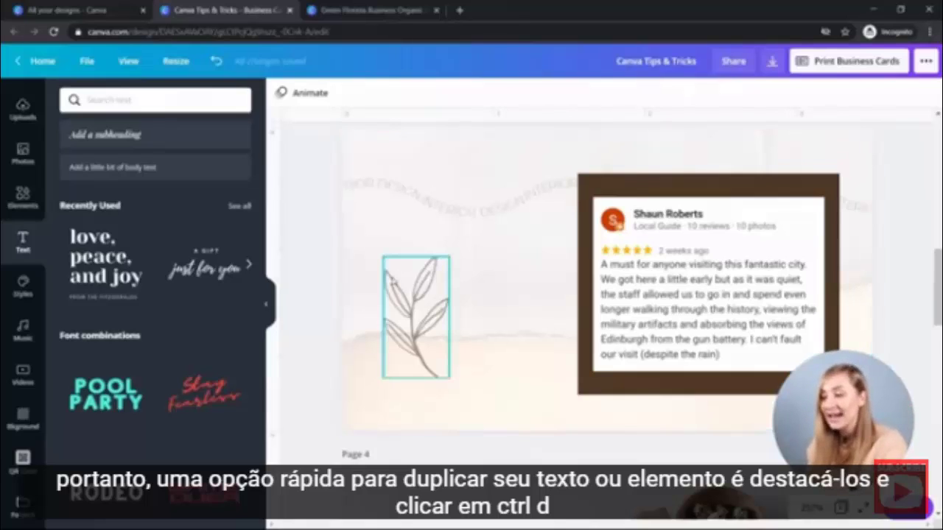
Duplicate the leaf drawing on page 4 and move the copy up and right to overlap.
click(412, 308)
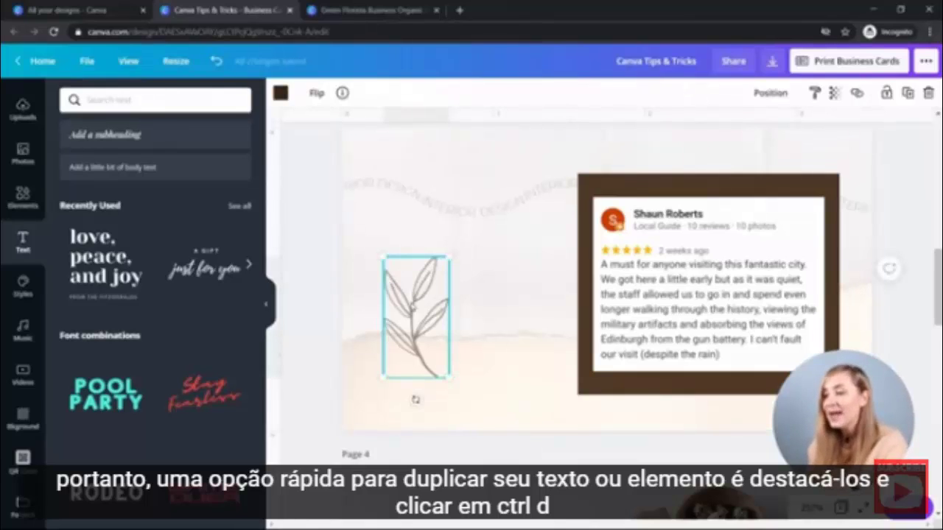
key(ctrl+d)
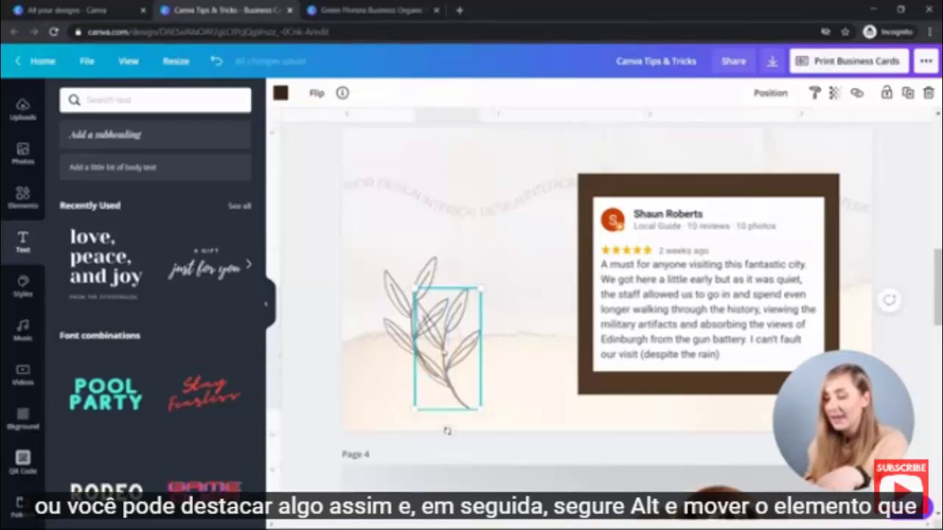
drag(439, 352, 490, 293)
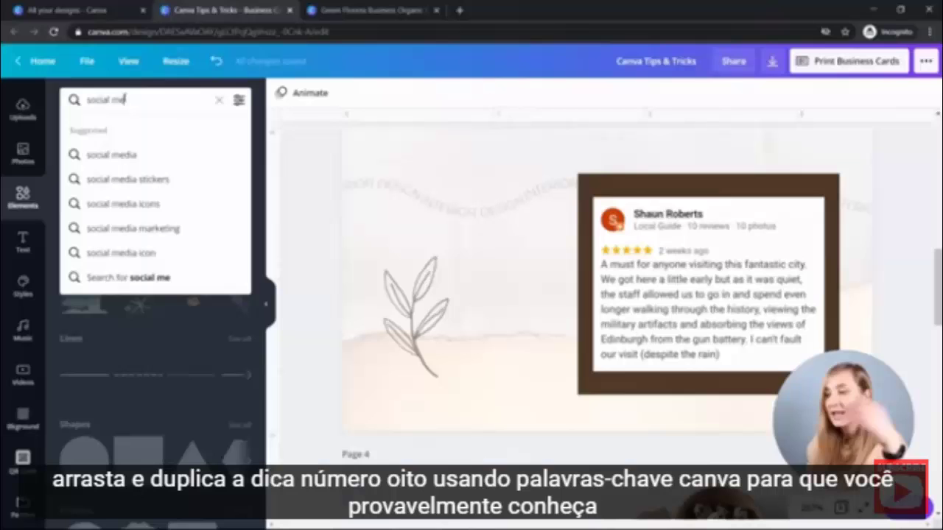
Search elements for social media icons, then broaden the search to just social media.
text(dia icons)
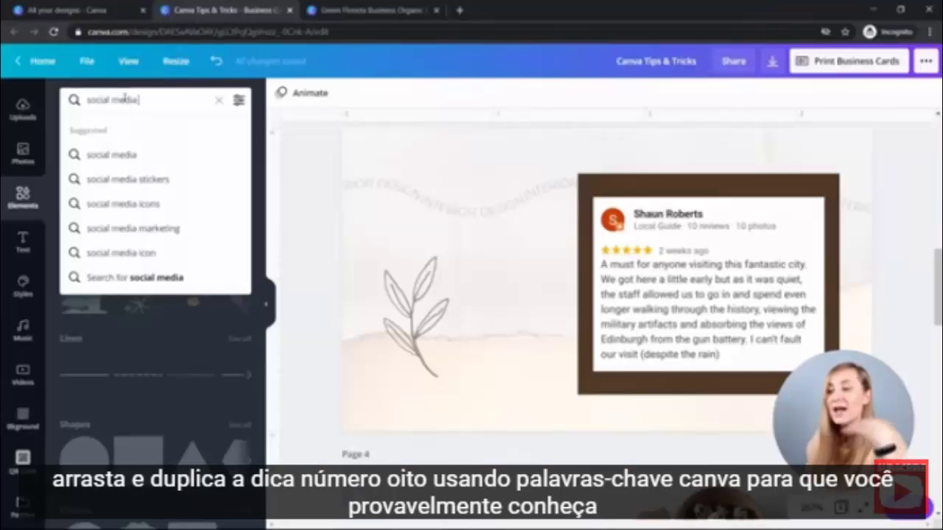
key(Return)
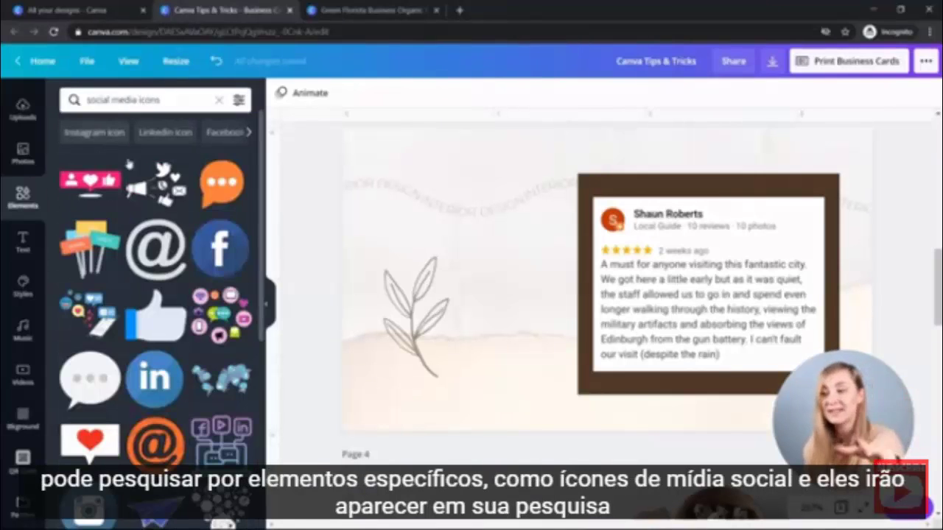
scroll(160, 270, down, 3)
scroll(160, 271, down, 2)
double_click(148, 100)
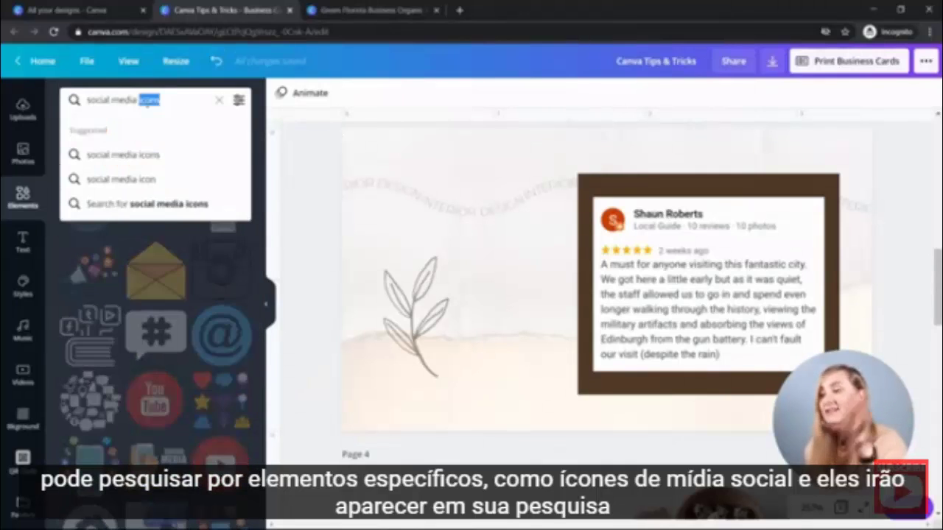
key(BackSpace)
key(Return)
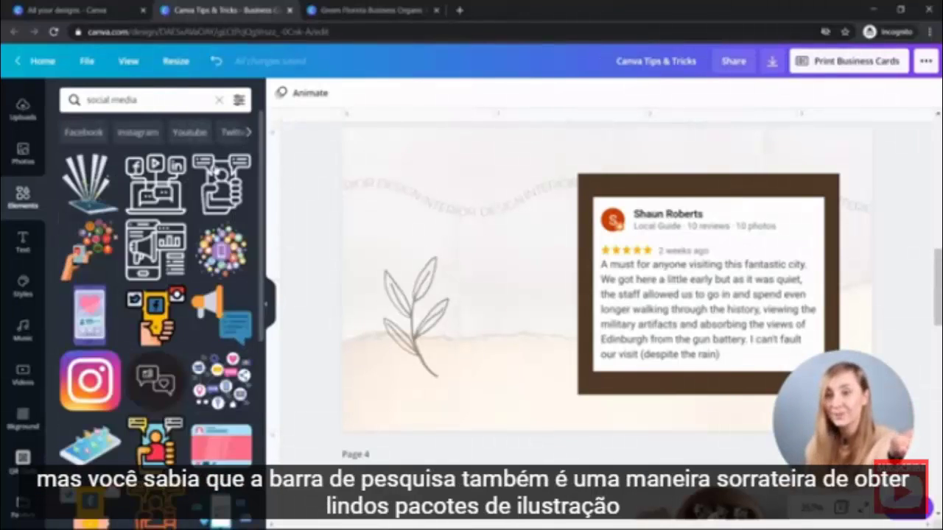
scroll(156, 294, down, 3)
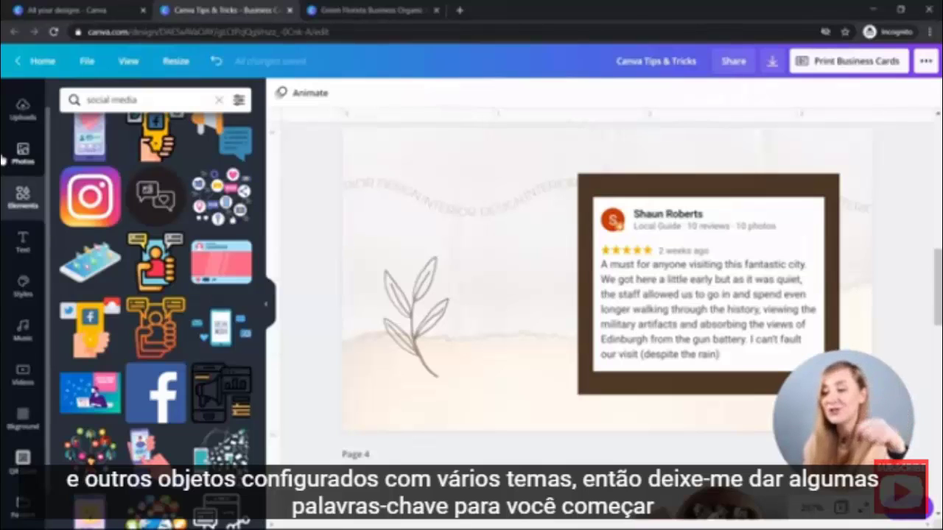
Search elements in turn for blob, doodle, neon words and aesthetic.
triple_click(139, 99)
text(blob)
key(Return)
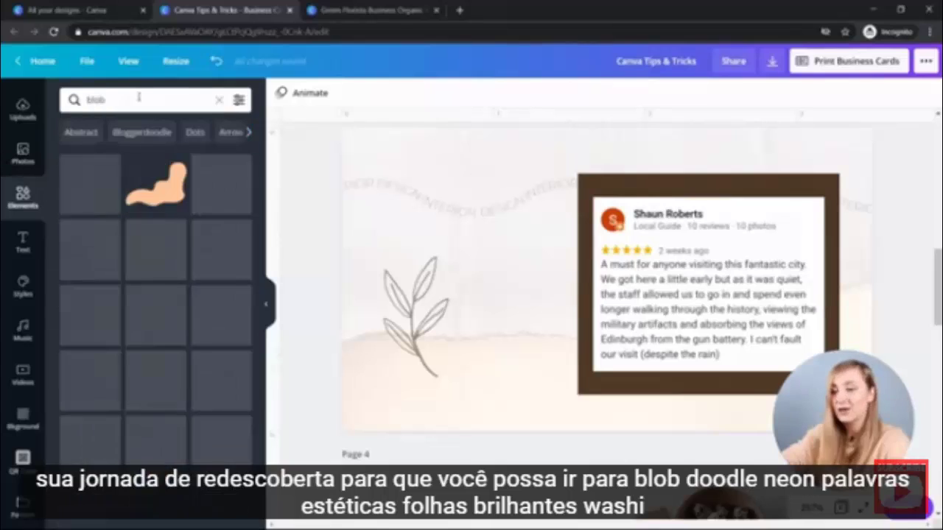
triple_click(139, 99)
text(doodle)
key(Return)
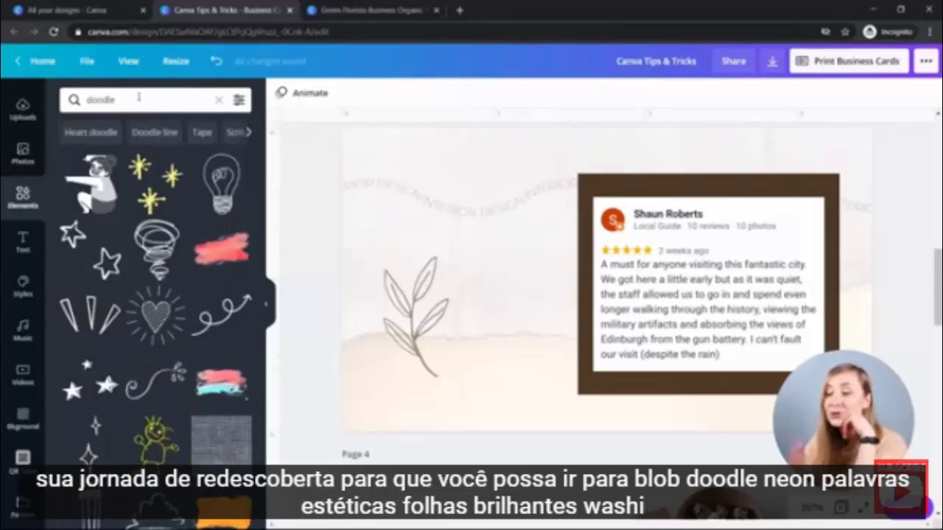
triple_click(138, 98)
text(neon words)
key(Return)
triple_click(138, 99)
text(aesthetic)
key(Return)
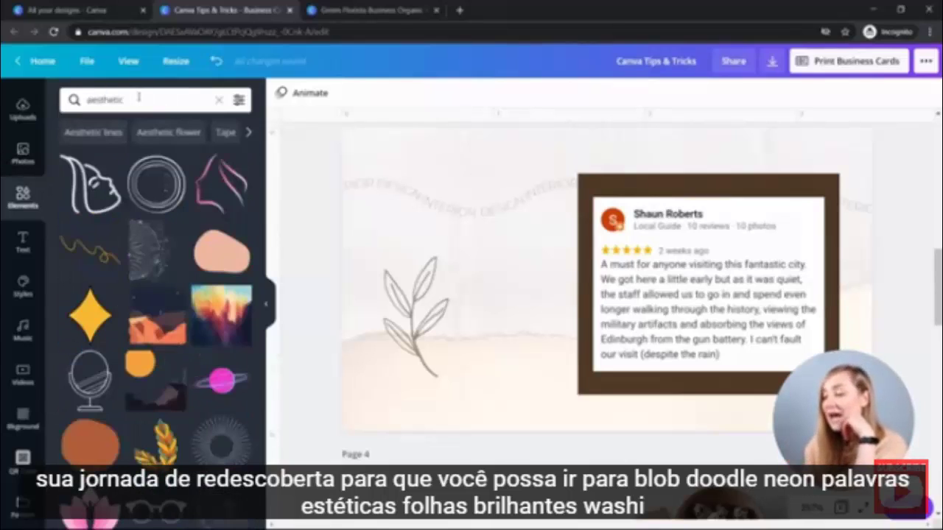
Search for bright leaves, washi tape and watercolor, then clear the search and show Photos.
triple_click(138, 99)
text(bright leaves)
key(Return)
triple_click(114, 99)
text(washi tape)
key(Return)
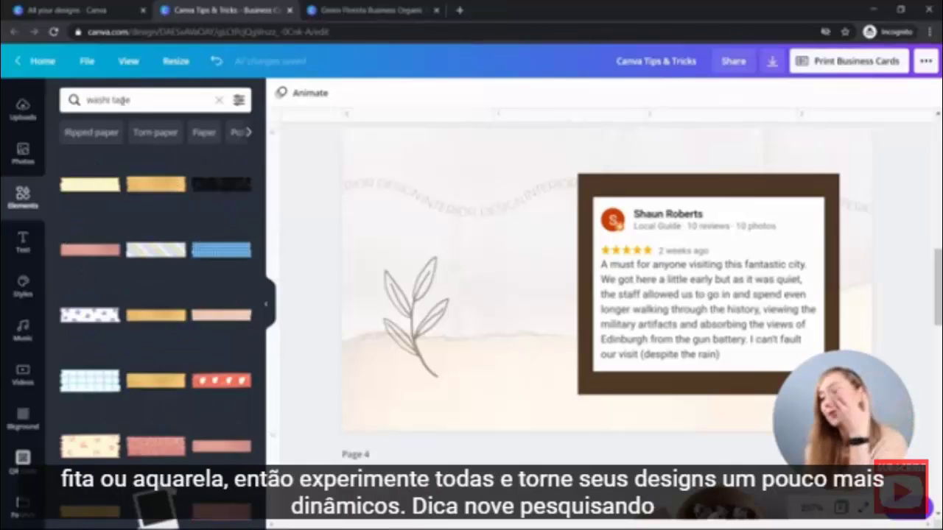
triple_click(177, 103)
text(watercolor)
key(Return)
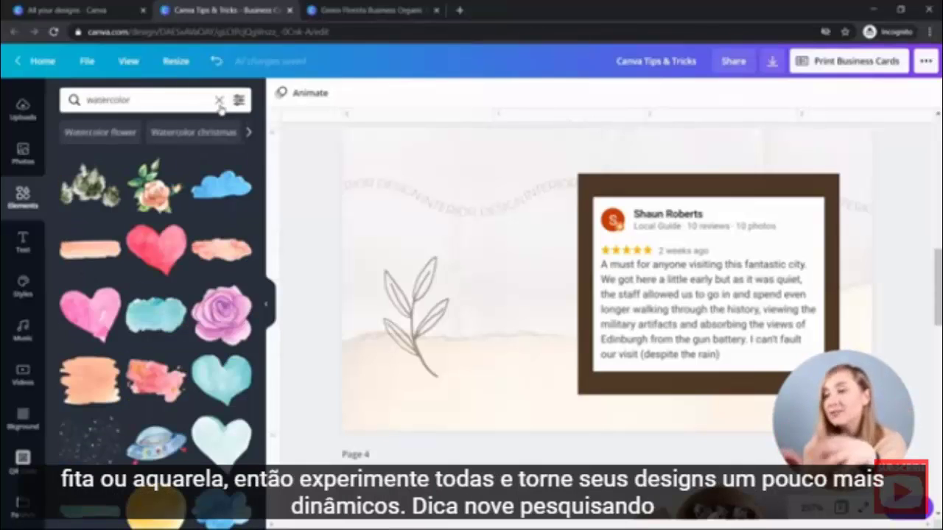
click(219, 102)
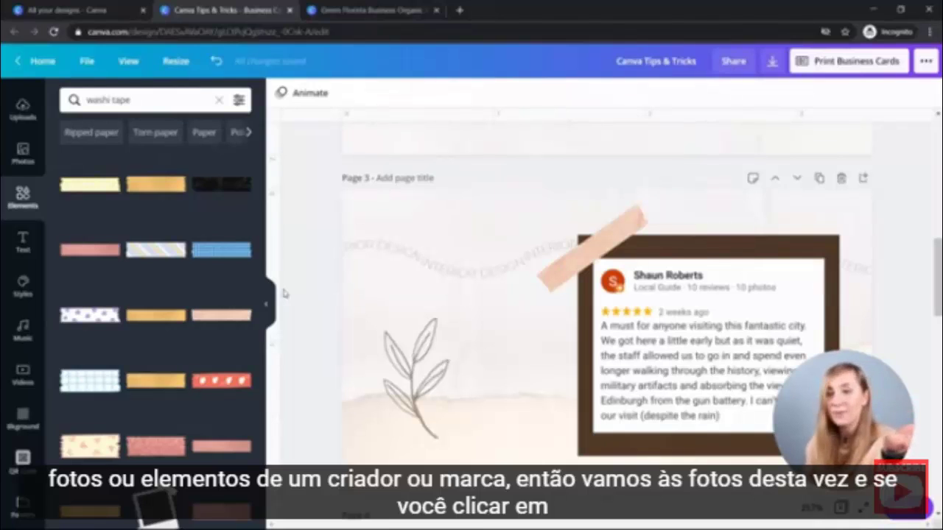
click(22, 153)
List more photos by the pink peony photo's creator, then scroll the design down to page 6.
mouse_move(154, 190)
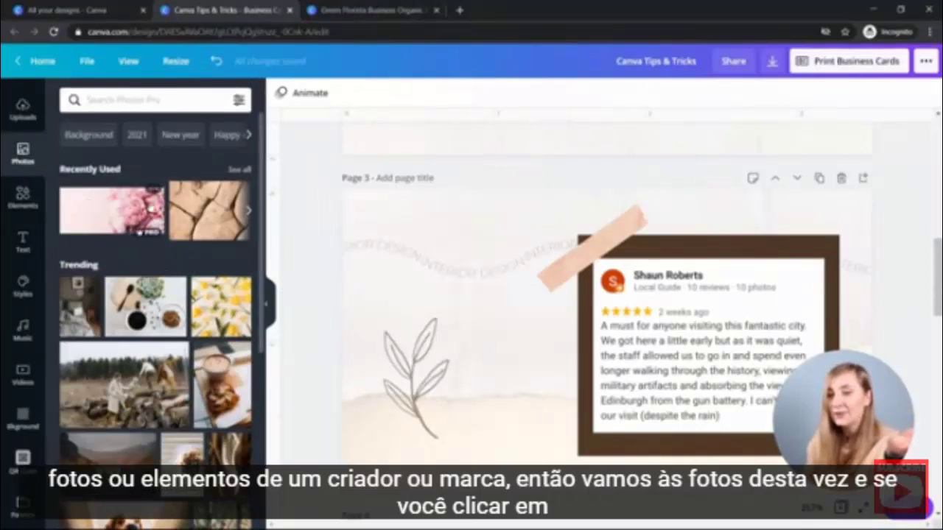
click(154, 190)
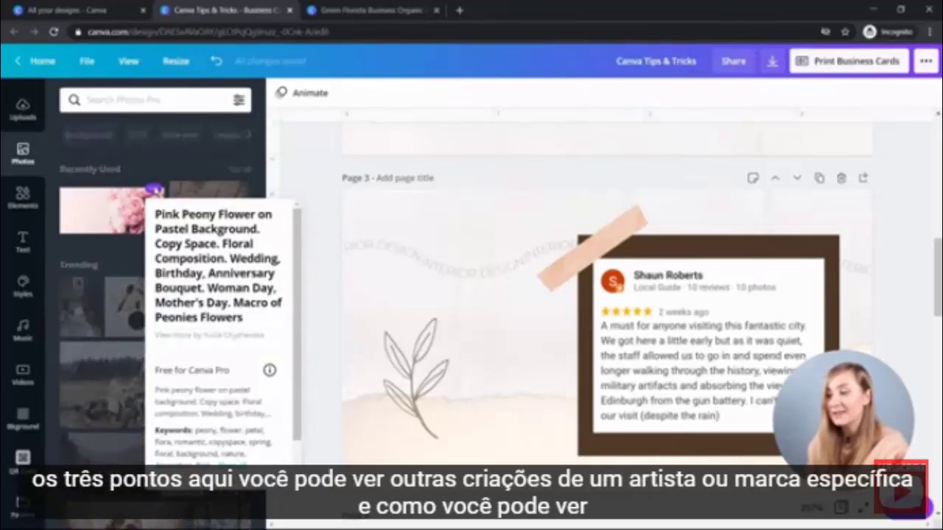
click(193, 335)
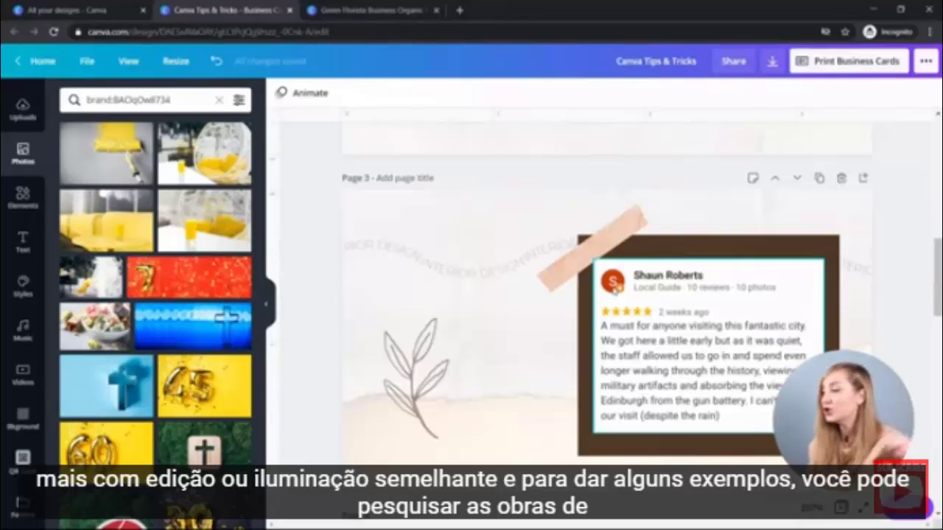
scroll(601, 294, down, 5)
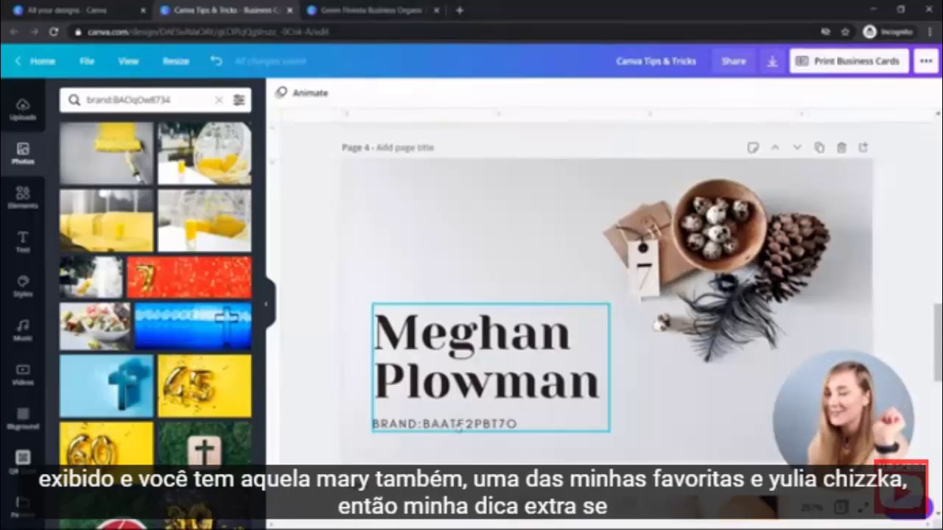
scroll(458, 427, down, 5)
scroll(458, 427, down, 5)
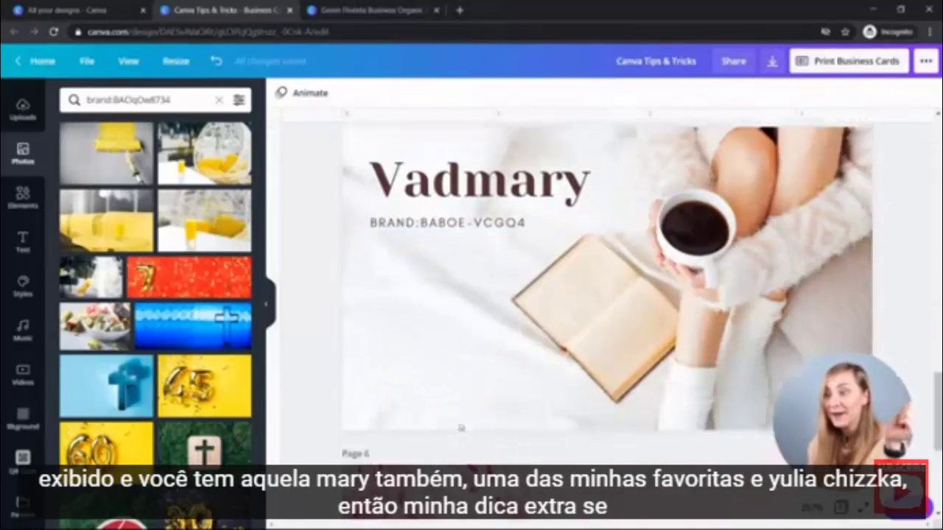
scroll(458, 427, down, 2)
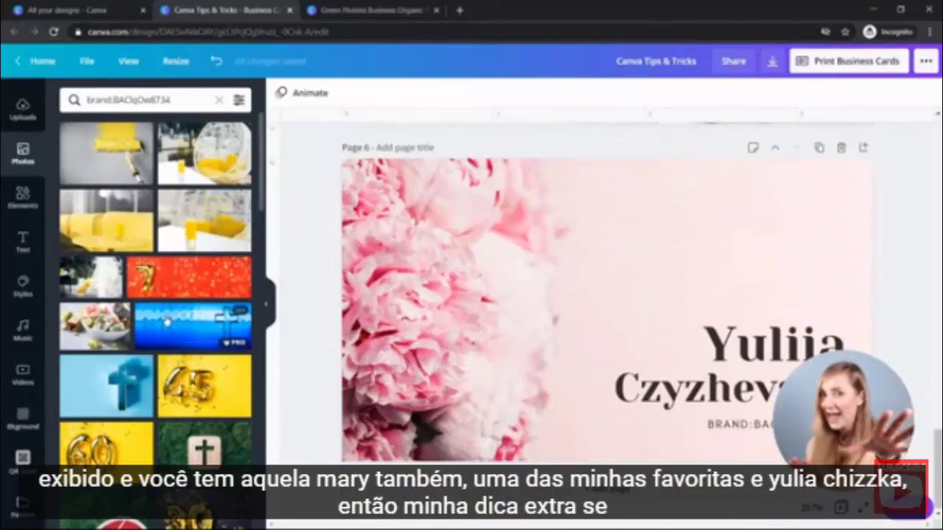
scroll(157, 299, down, 2)
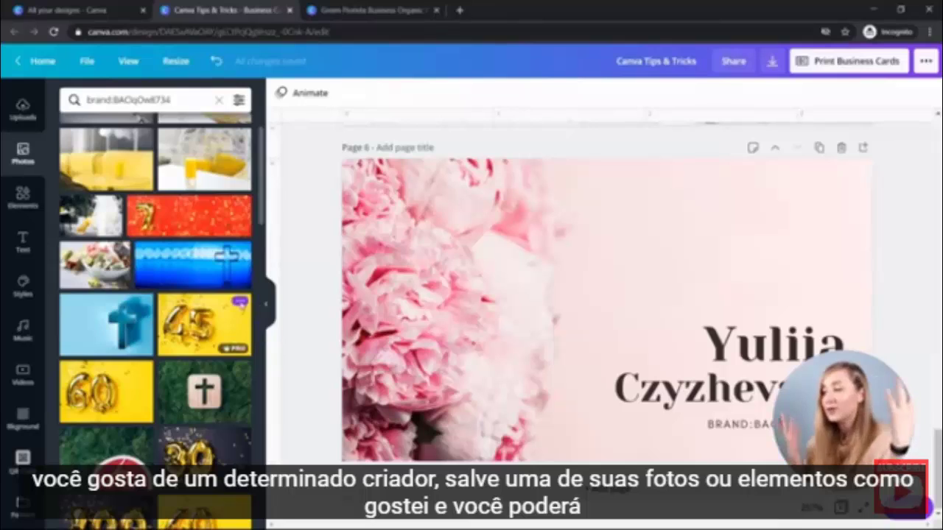
Add the gold 45 balloon photo to Likes, then browse further down the creator's results.
click(239, 301)
scroll(294, 283, down, 3)
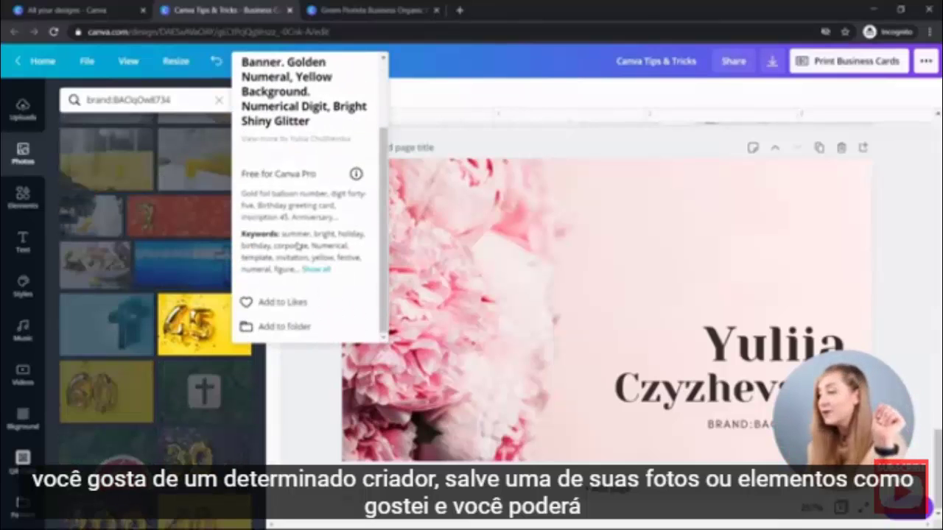
click(297, 313)
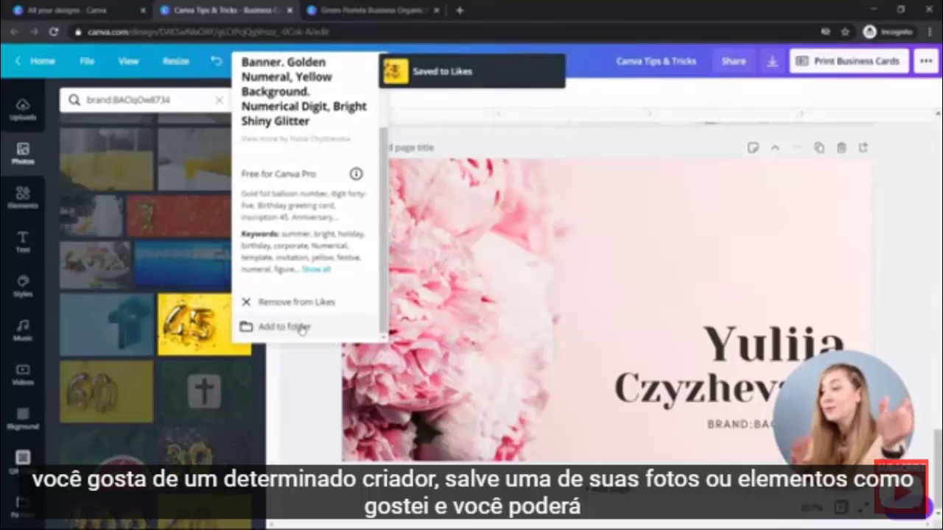
click(308, 388)
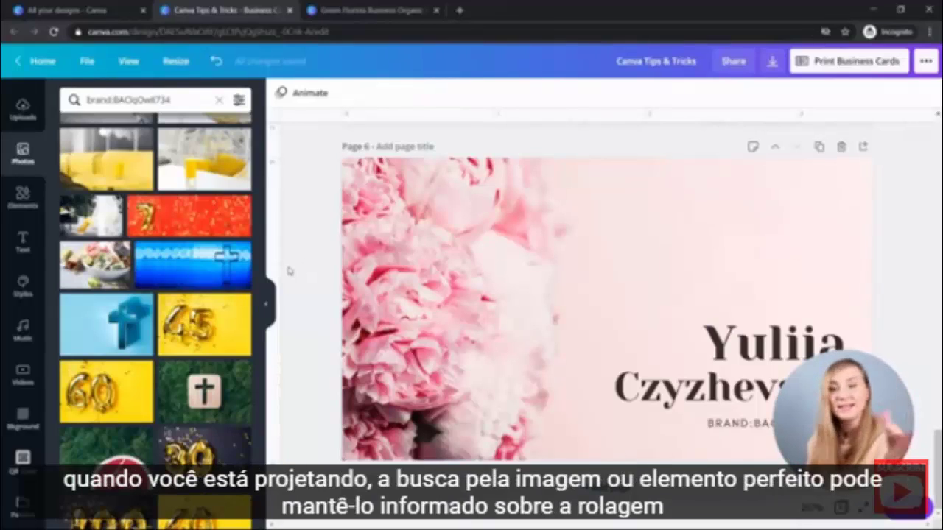
scroll(184, 252, down, 5)
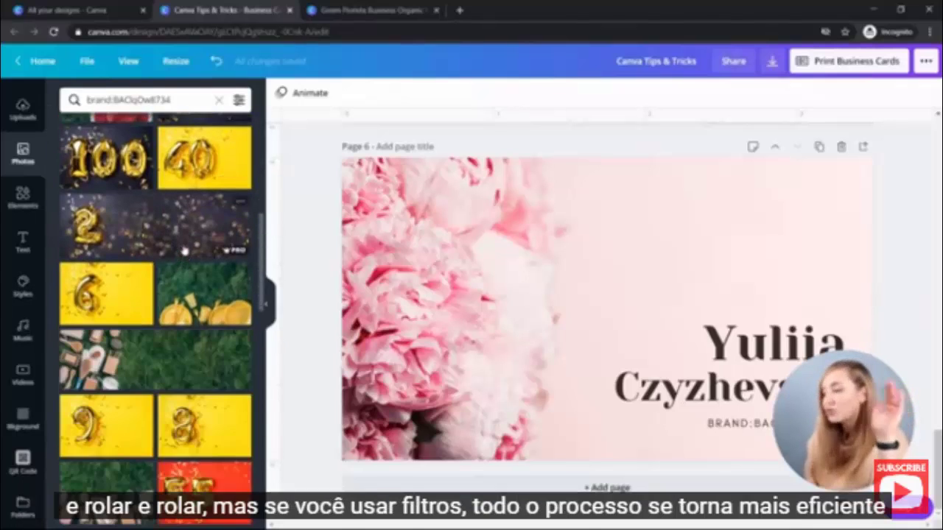
scroll(184, 252, down, 5)
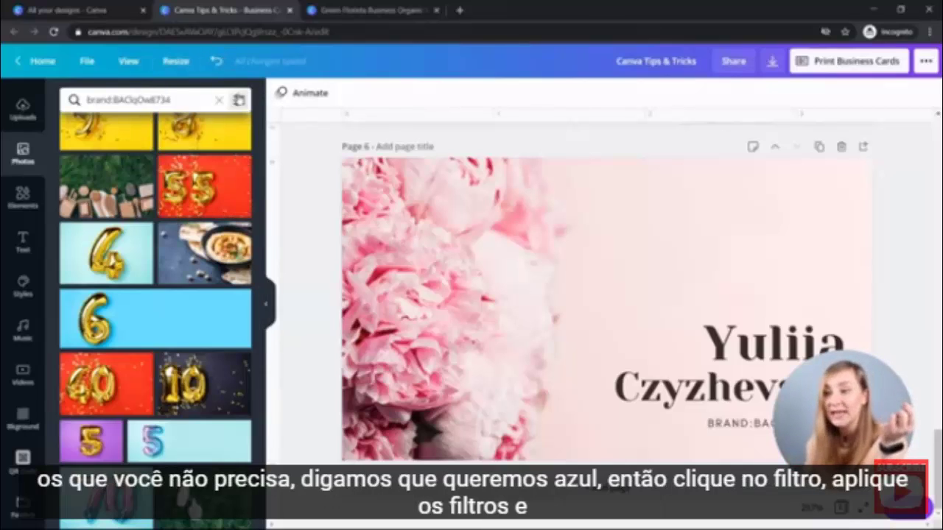
Filter the photo results to the light blue colour.
click(238, 100)
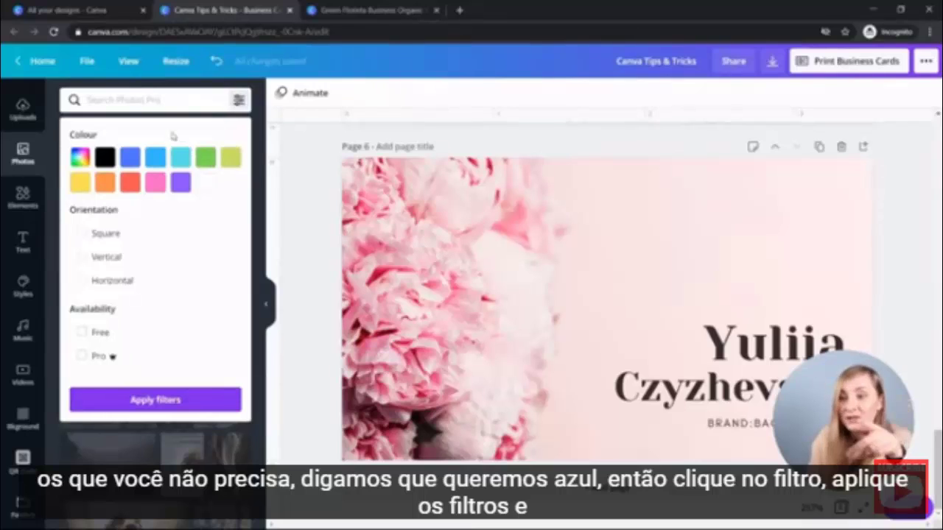
click(155, 157)
click(102, 399)
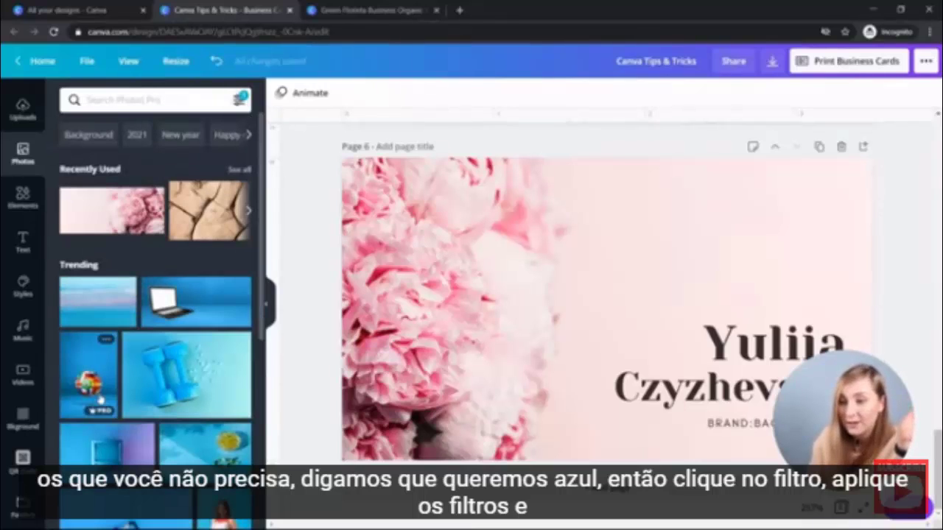
scroll(86, 219, down, 5)
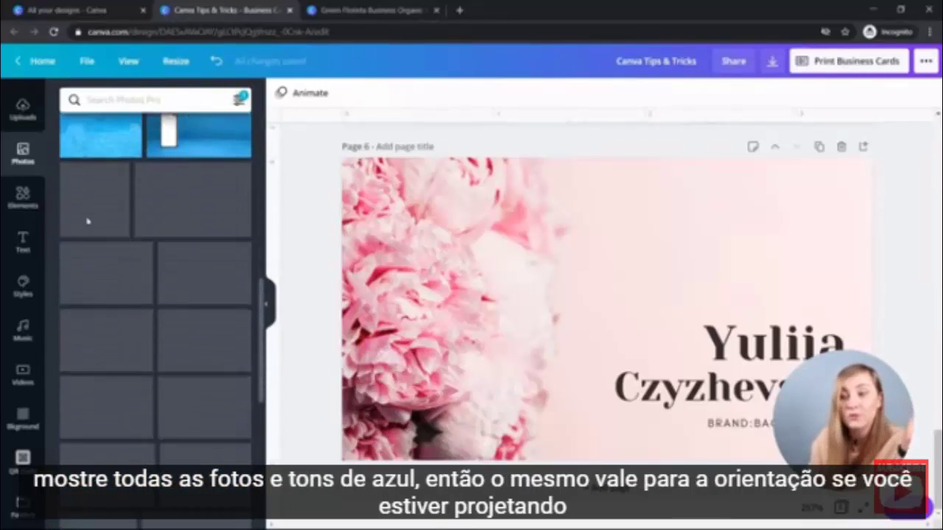
scroll(88, 223, up, 2)
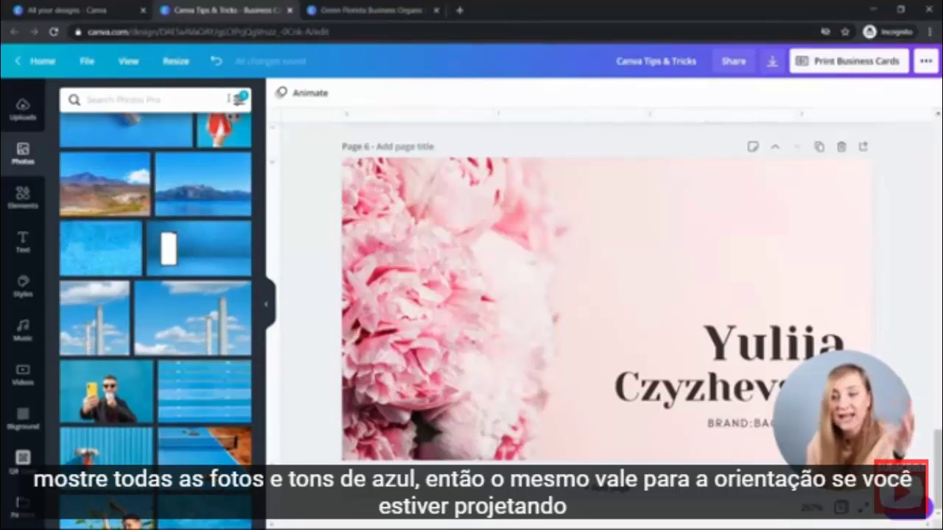
Narrow the photo results further to vertical orientation.
click(238, 100)
click(103, 257)
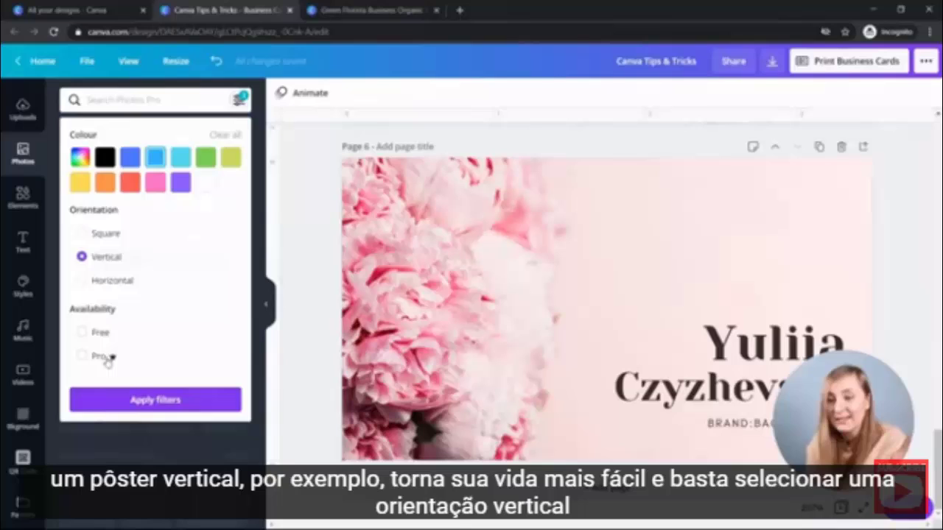
click(94, 400)
scroll(116, 231, down, 5)
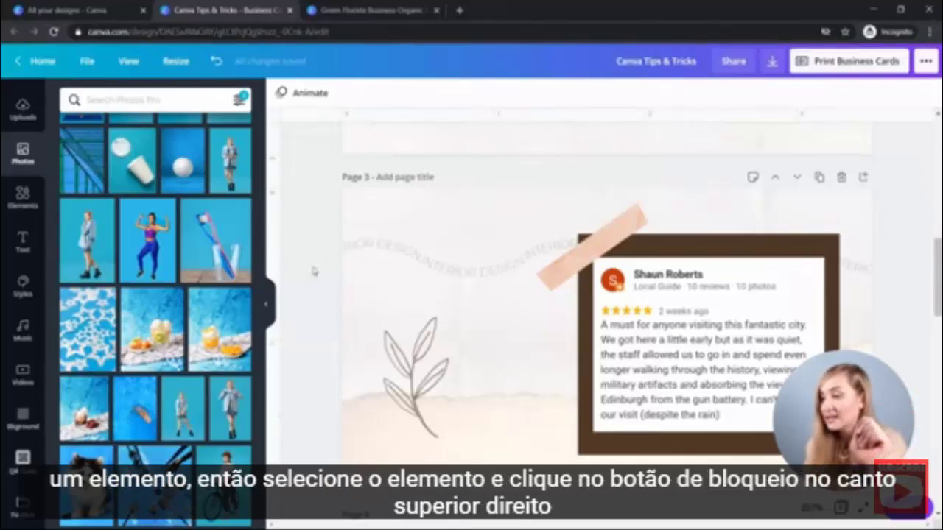
Lock page 3's background image so clicks no longer select it.
click(480, 395)
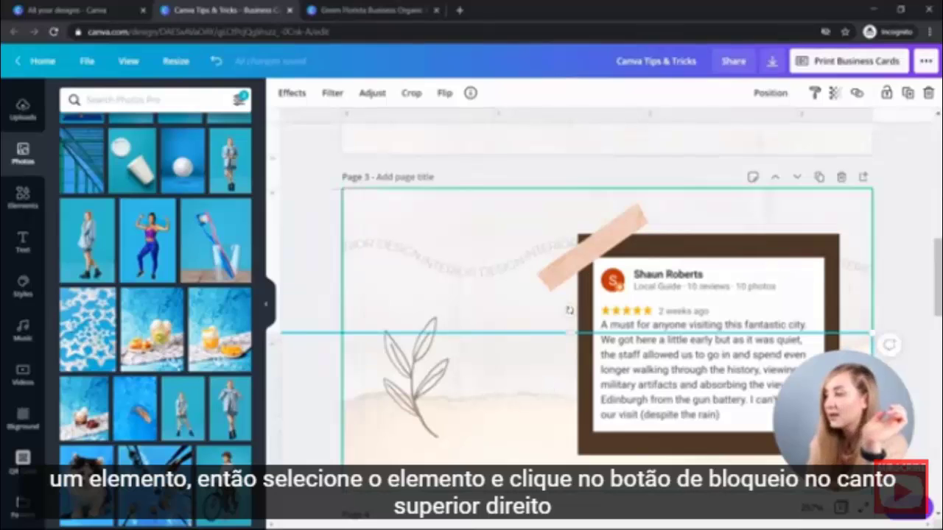
click(886, 94)
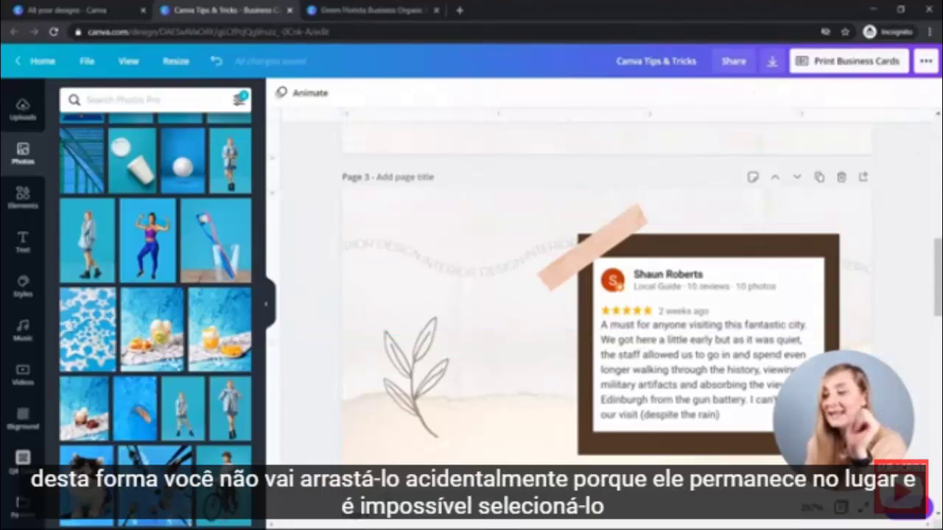
click(416, 383)
click(281, 333)
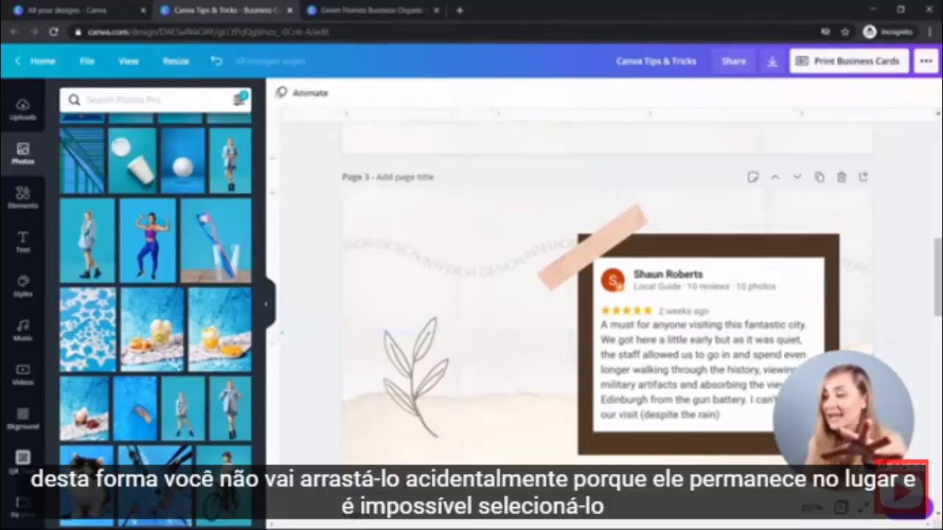
Unlock the thin horizontal element and drag it slightly higher.
click(282, 332)
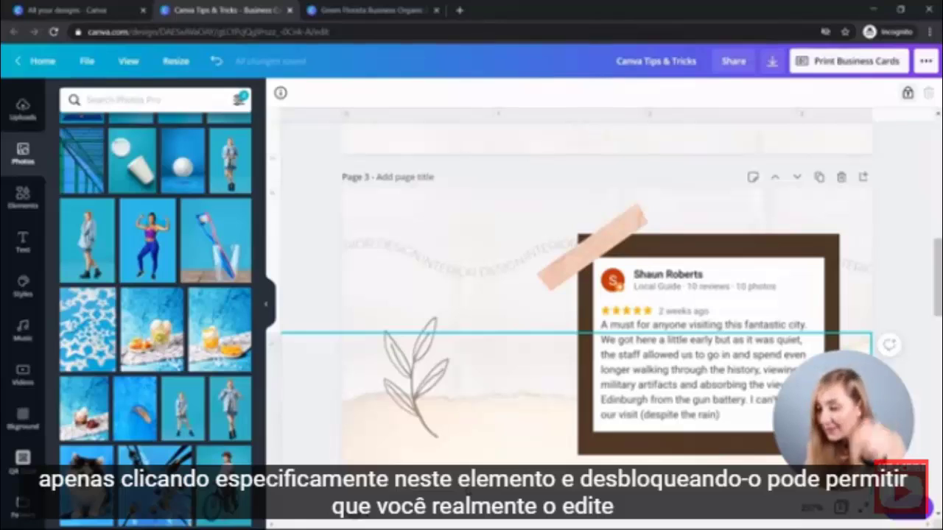
click(908, 93)
mouse_move(460, 431)
mouse_down()
mouse_move(444, 385)
mouse_move(462, 416)
mouse_up()
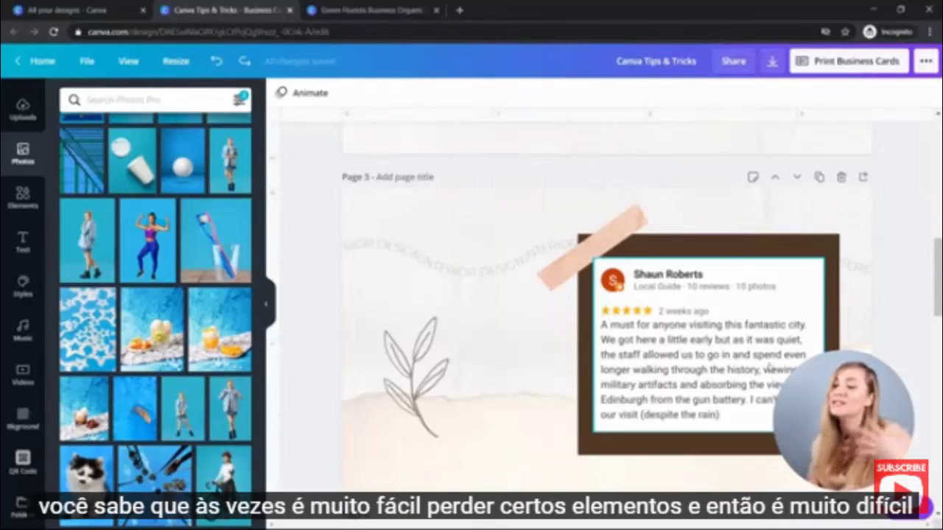
Select the element hidden behind the review card and bring it to the front.
click(765, 360)
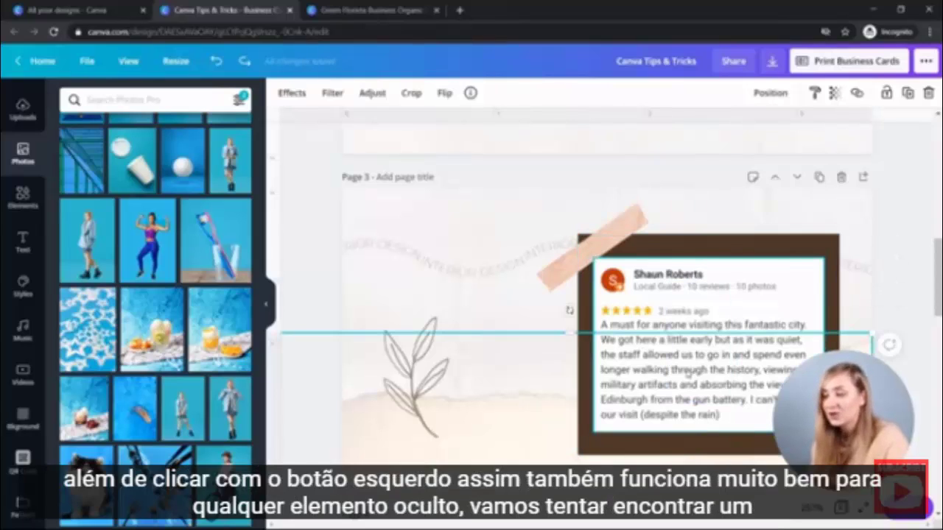
click(569, 310)
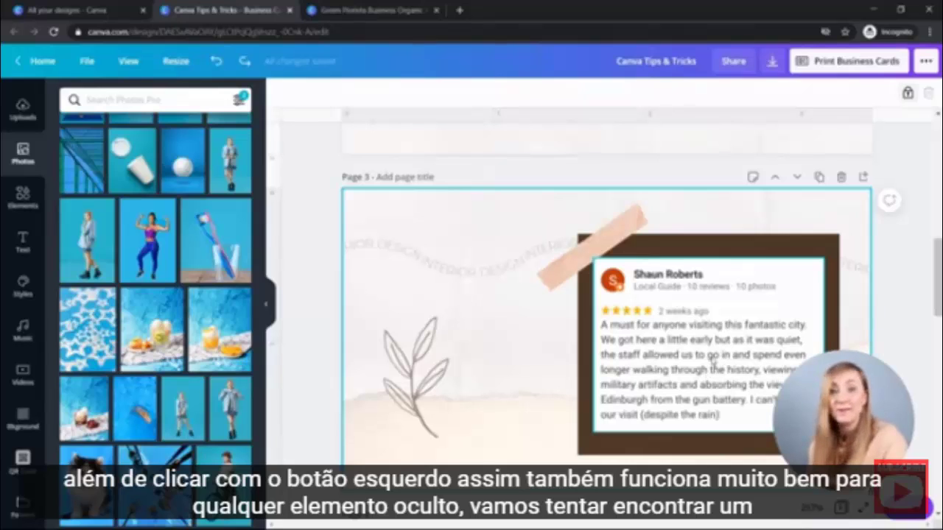
click(713, 361)
ctrl+click(713, 361)
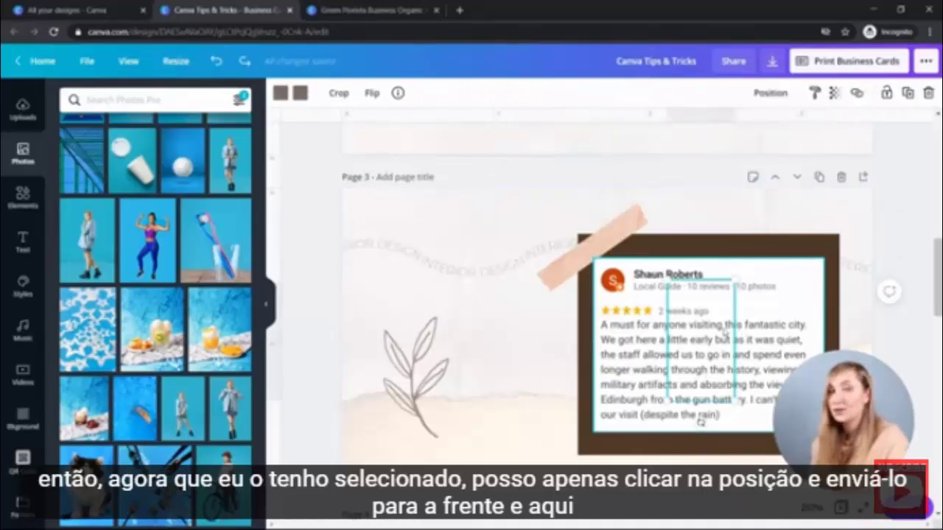
click(770, 93)
click(578, 154)
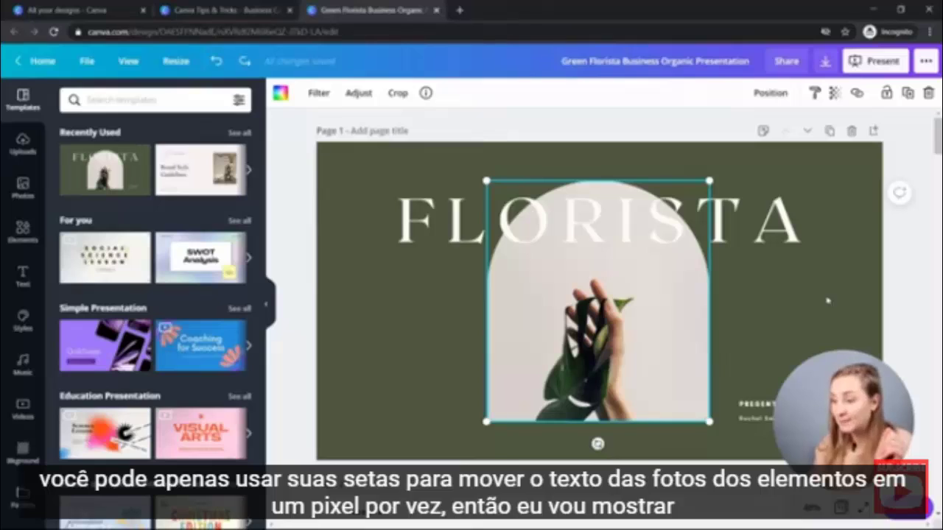
Nudge the Florista arch photo three pixels right, then three 10px steps left.
key(Right)
key(Right)
key(Right)
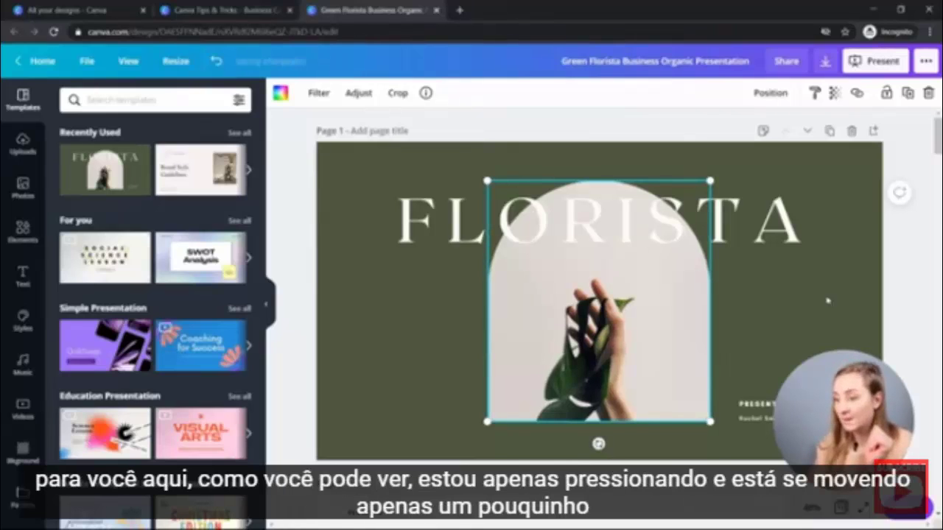
key(Right)
key(Right)
key(Right)
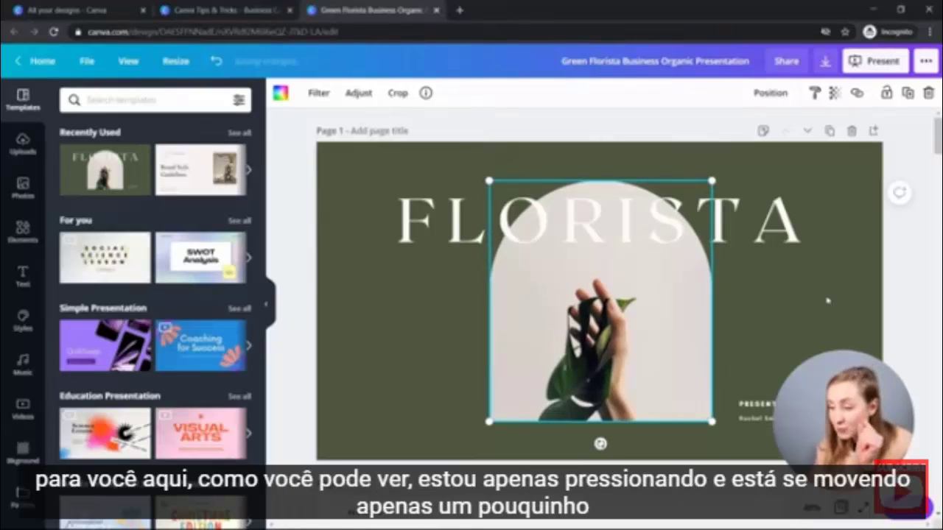
key(Right)
key(Right)
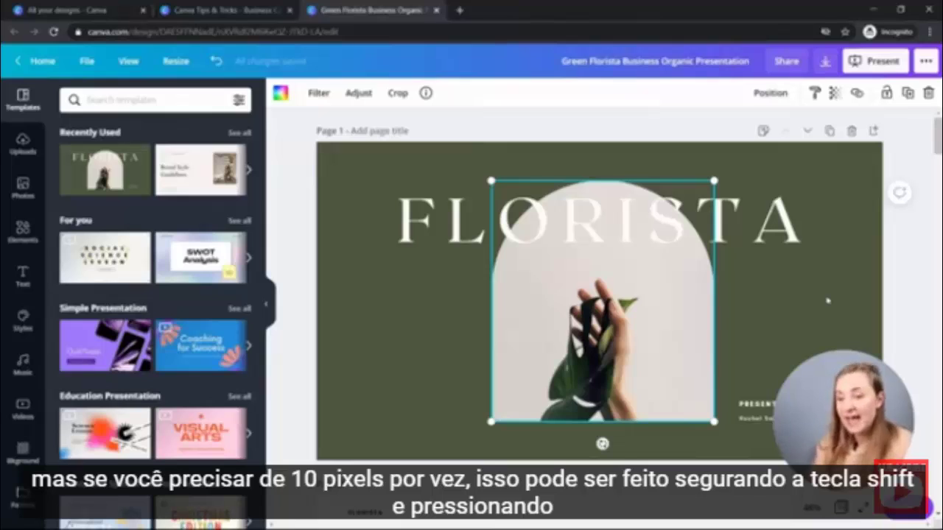
key(shift+Left)
key(shift+Left)
key(shift+Left)
key(shift+Left)
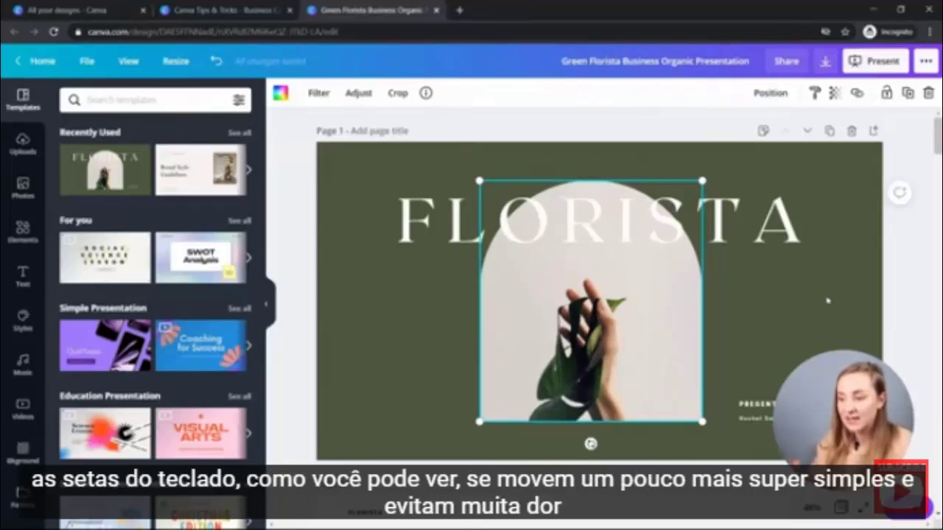
key(shift+Left)
key(shift+Left)
key(shift+Left)
key(shift+Left)
key(shift+Left)
key(shift+Left)
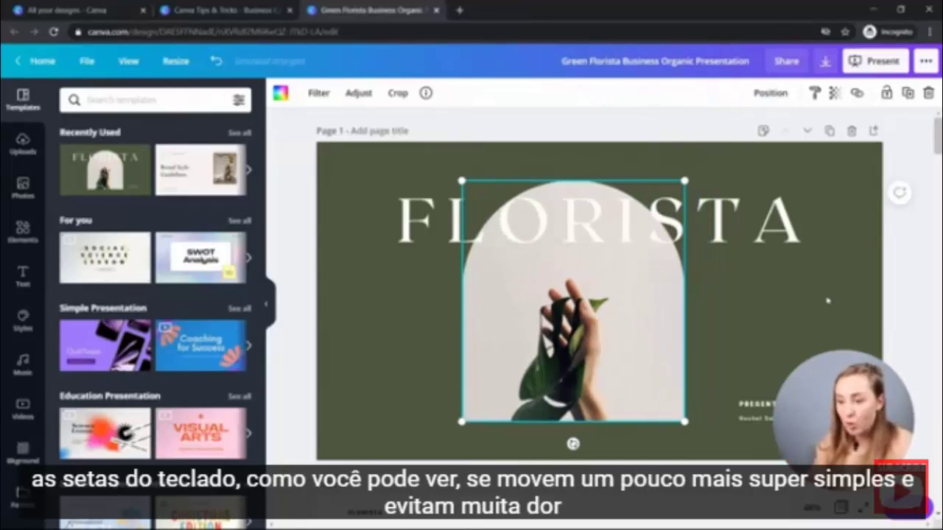
key(shift+Left)
key(shift+Left)
key(shift+Left)
key(shift+Left)
key(shift+Left)
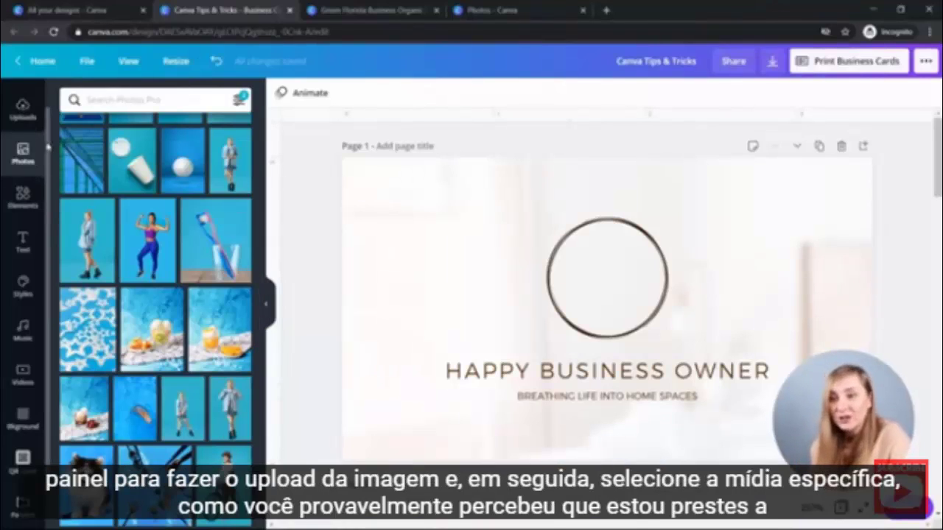
Upload a photo by dropping it from the computer onto the Uploads panel.
click(23, 109)
click(170, 130)
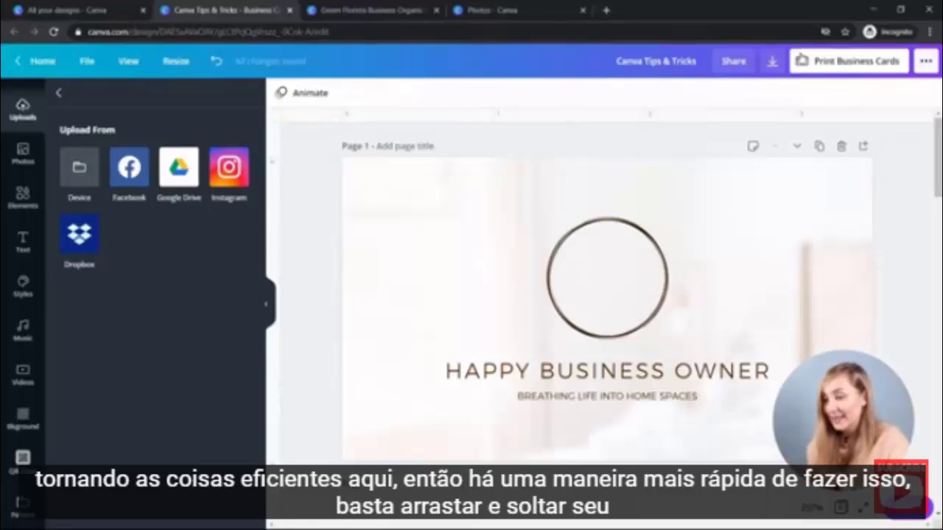
drag(267, 354, 233, 318)
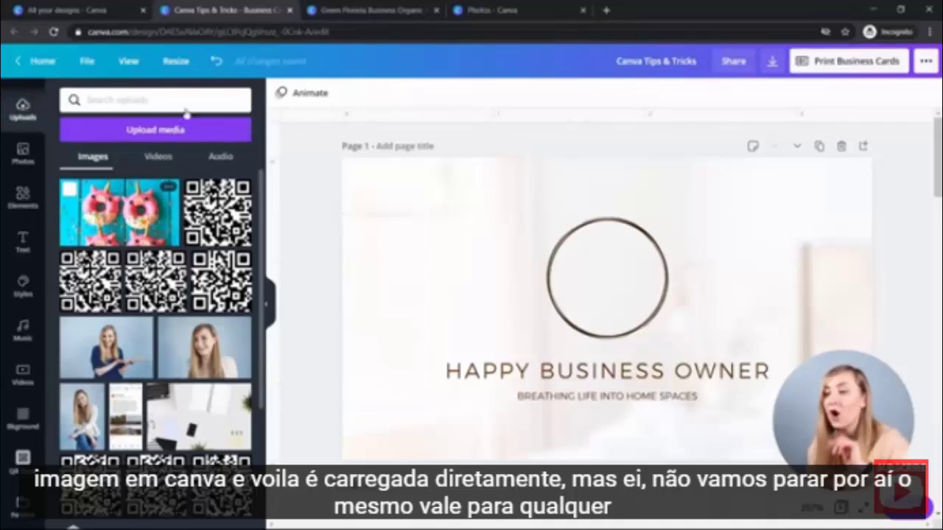
Paste the bedroom photo copied from Canva's photo page into the business card design.
click(471, 11)
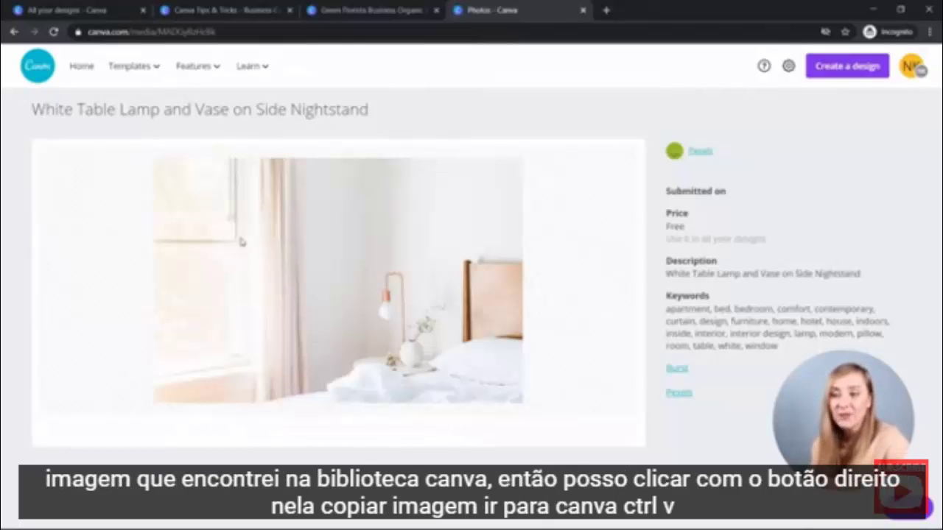
click(204, 16)
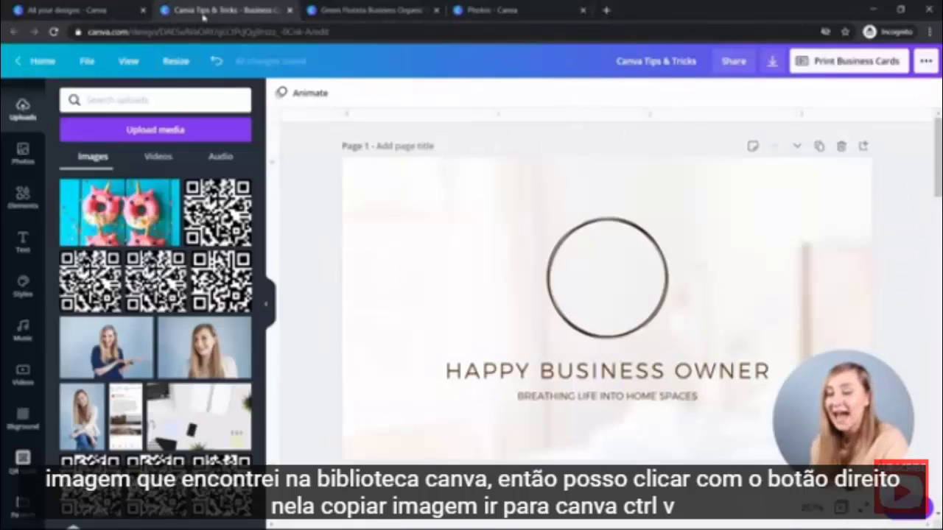
key(ctrl+v)
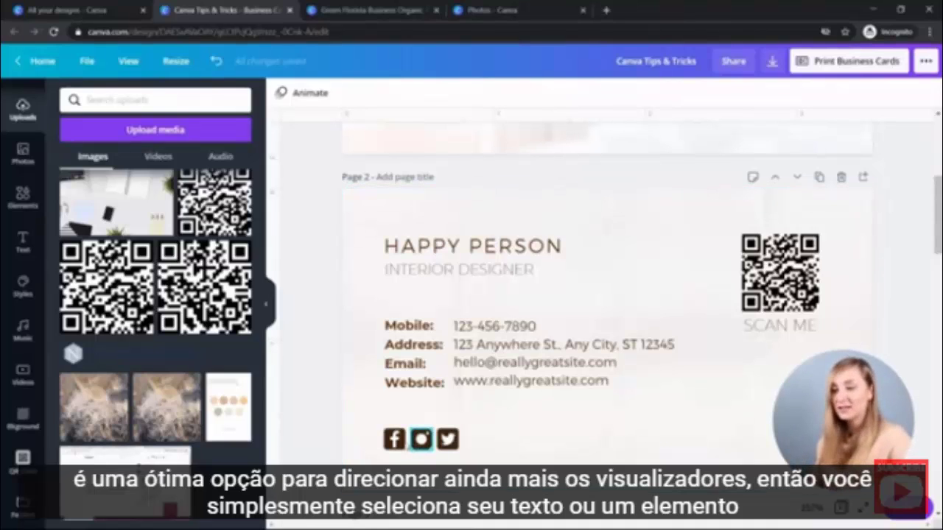
Link the page 2 Facebook icon to the pasted Facebook profile URL.
click(394, 440)
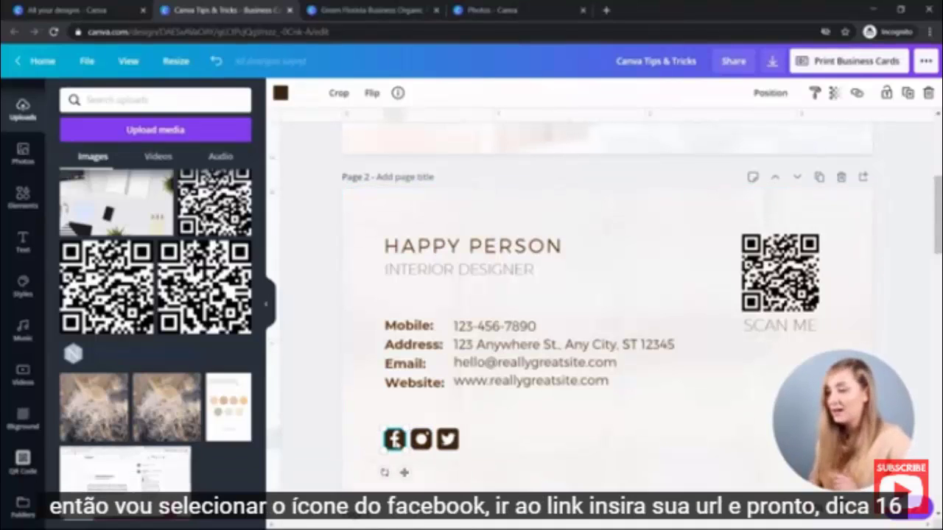
click(857, 93)
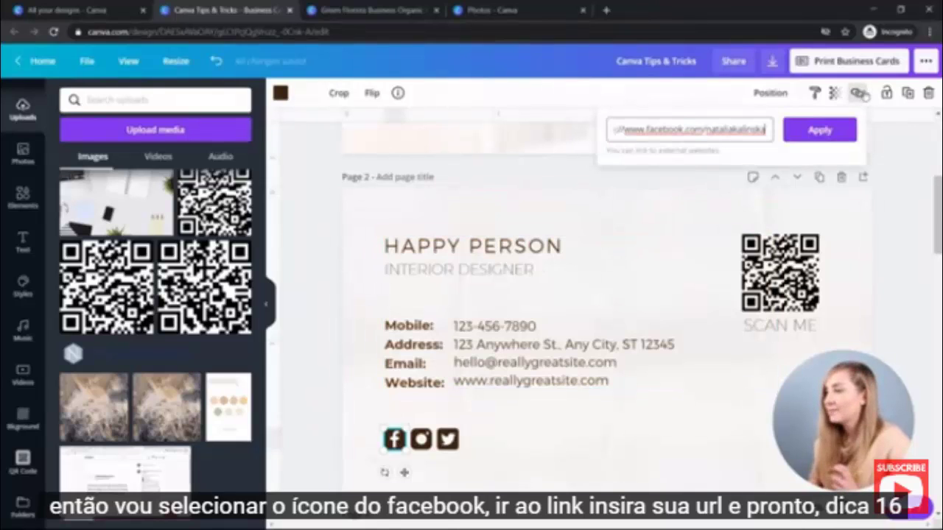
click(792, 131)
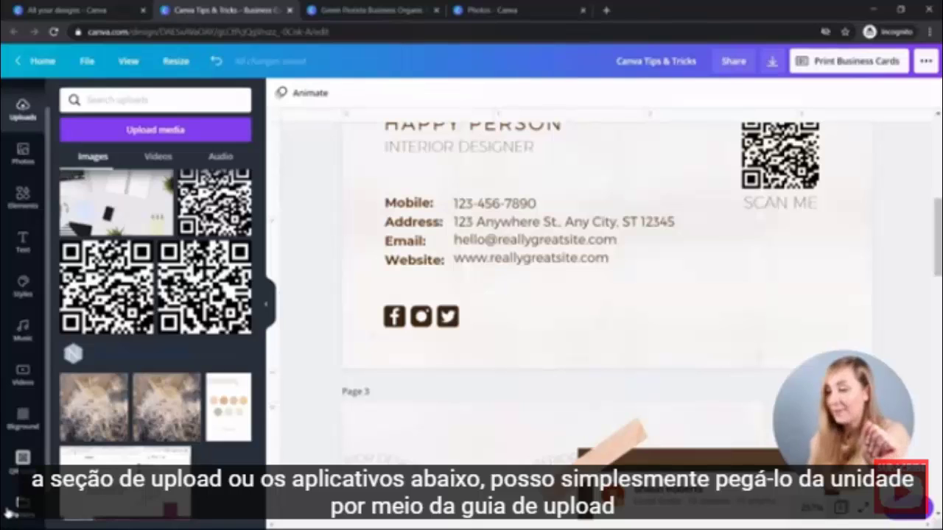
Add the review screenshot from Google Drive to page 3 and crop off its top-right part.
click(144, 129)
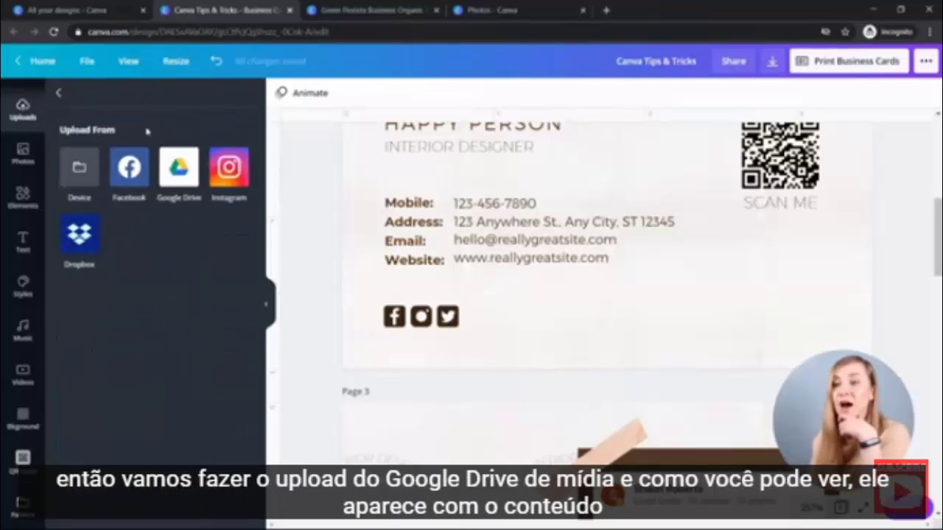
click(190, 167)
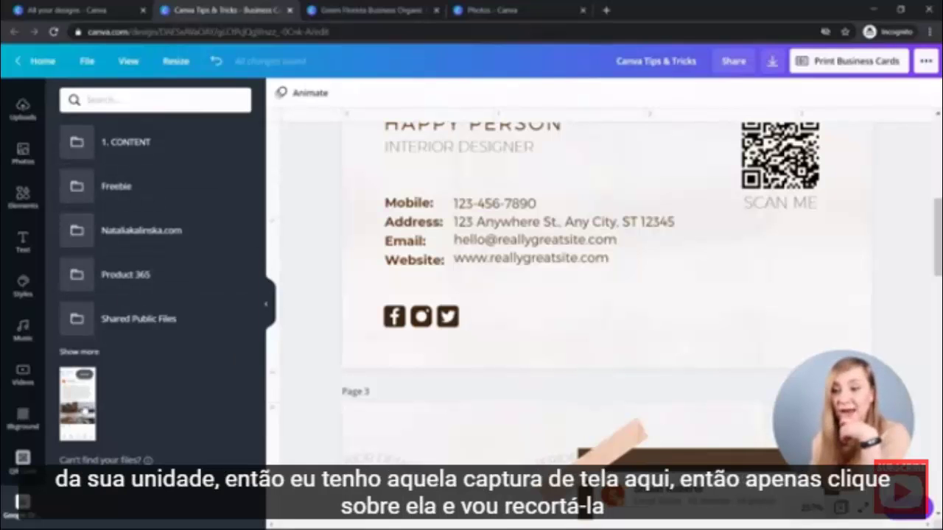
click(78, 403)
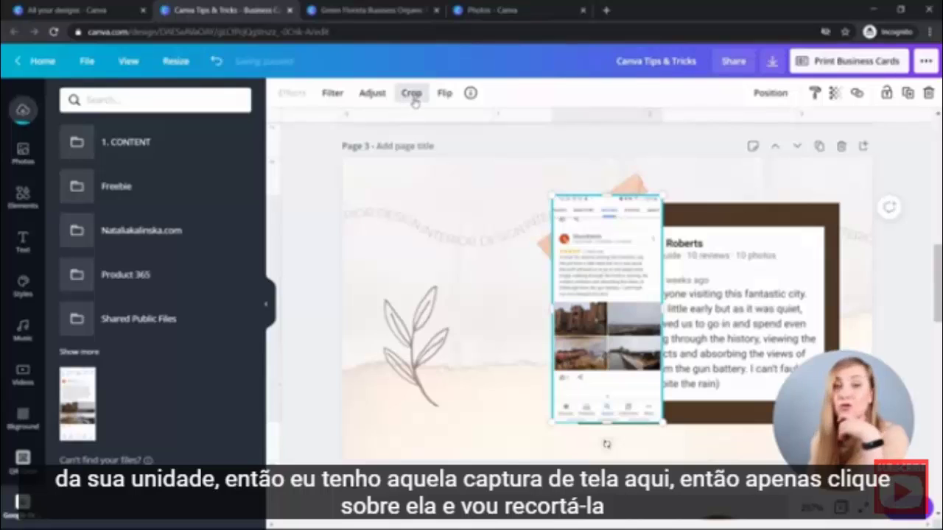
click(411, 93)
drag(661, 195, 660, 237)
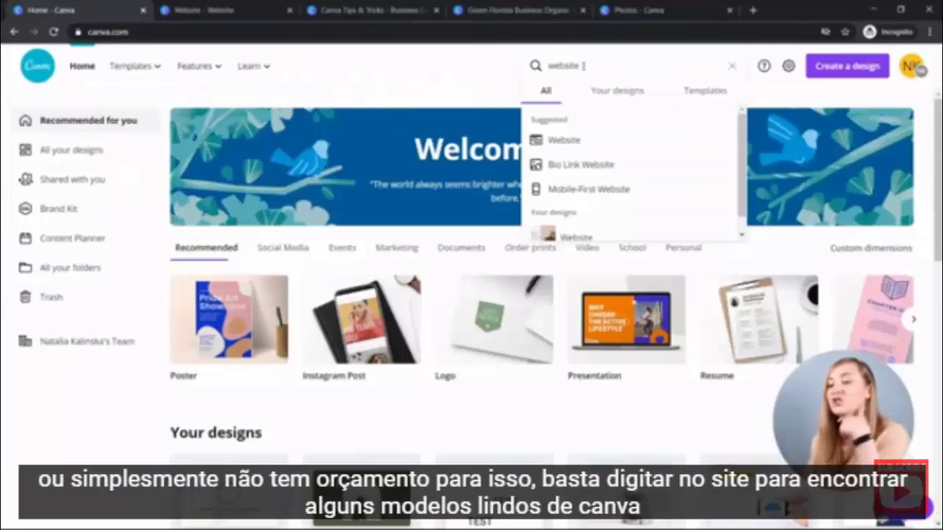
Open a Website template and add a link to its Learn More button.
click(602, 140)
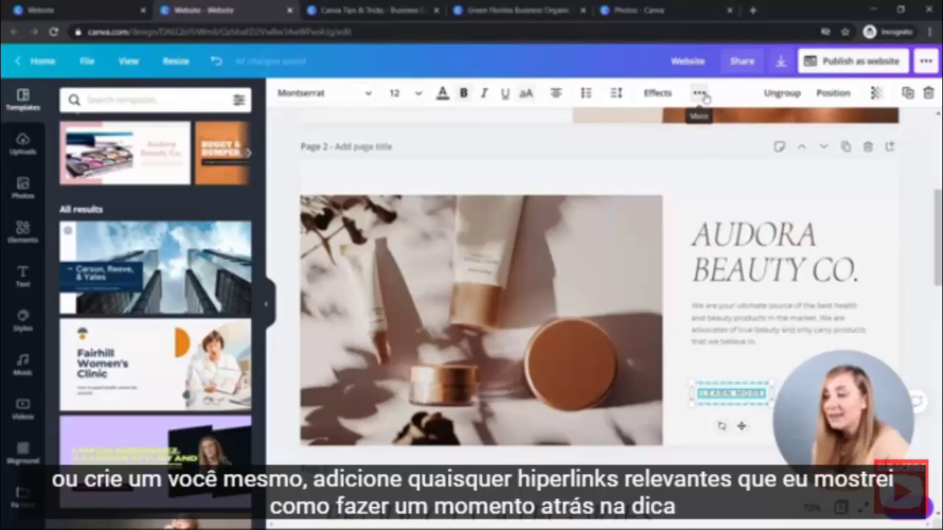
click(699, 93)
click(662, 122)
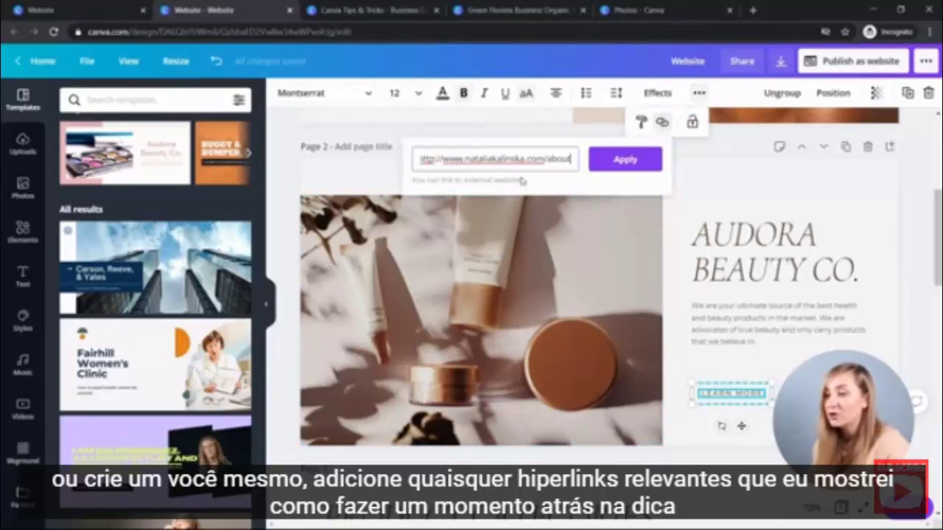
click(615, 158)
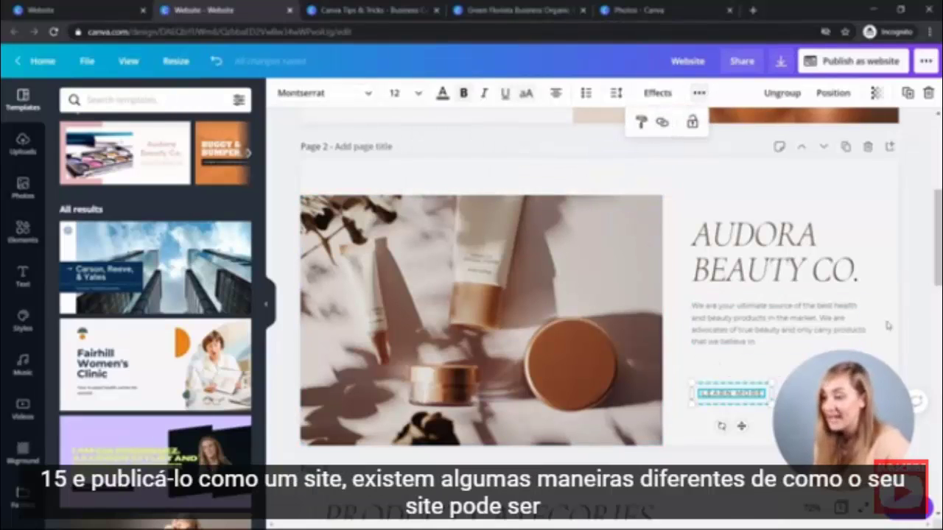
Publish the Audora Beauty Co. site in Scrolling style, open it and select its address.
click(825, 65)
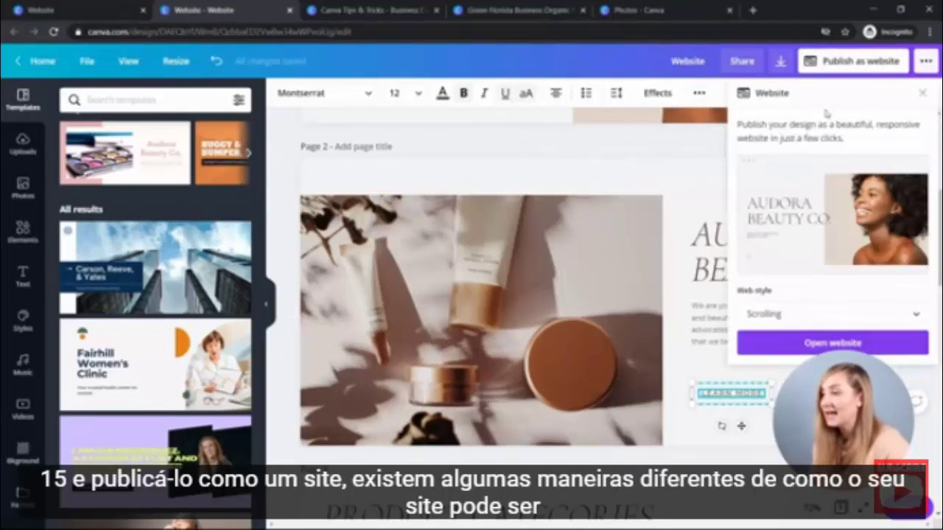
click(790, 313)
scroll(795, 312, down, 1)
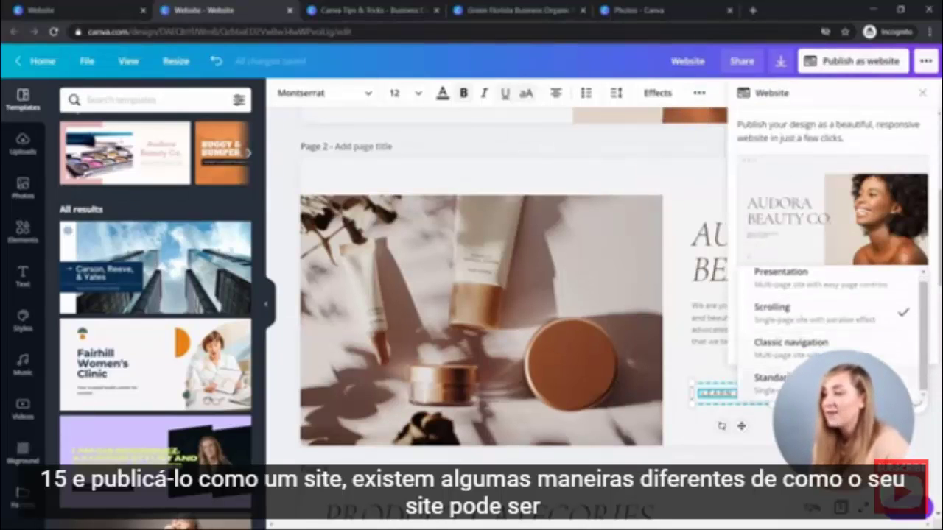
click(801, 314)
click(793, 343)
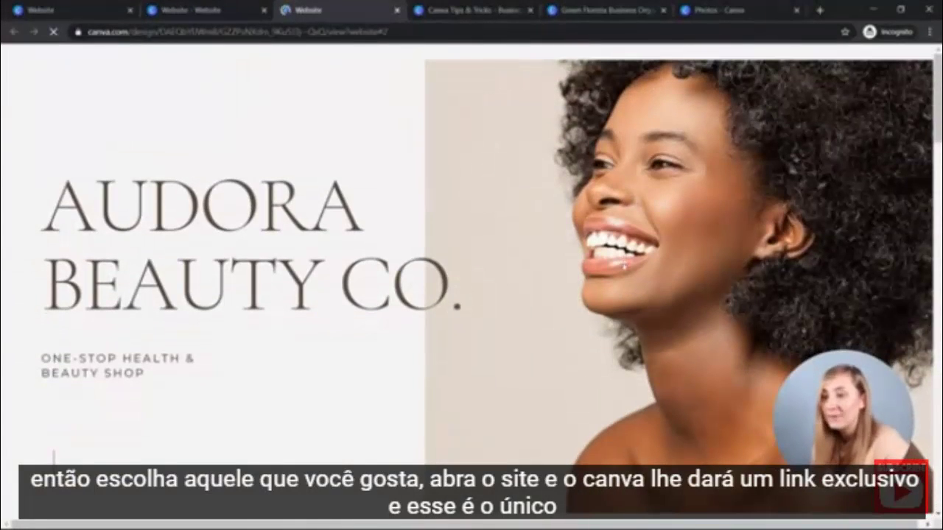
click(308, 29)
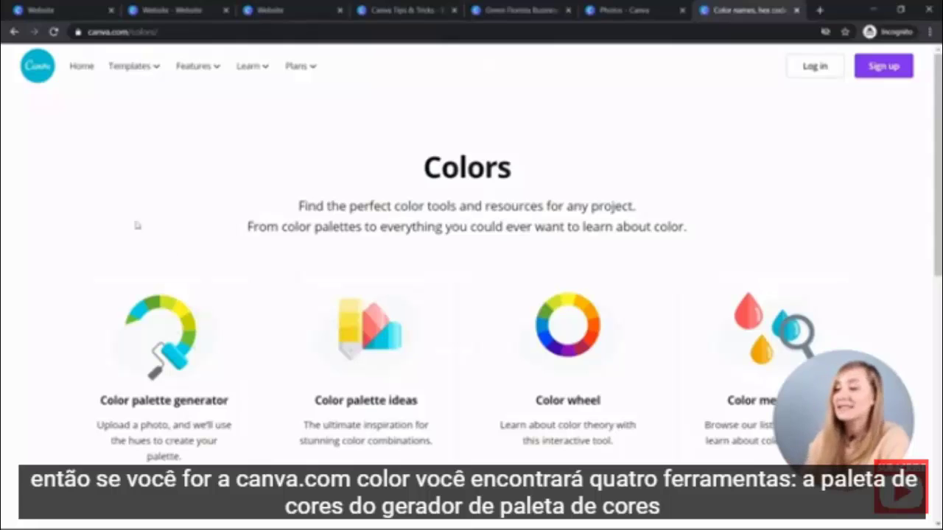
Browse the Color meanings and view the Midnight Blue page.
scroll(87, 203, down, 2)
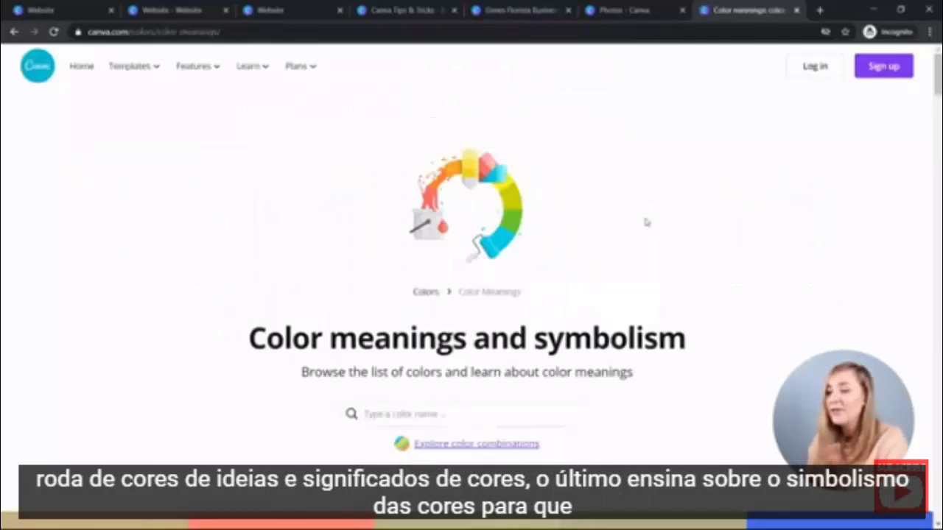
scroll(642, 212, down, 6)
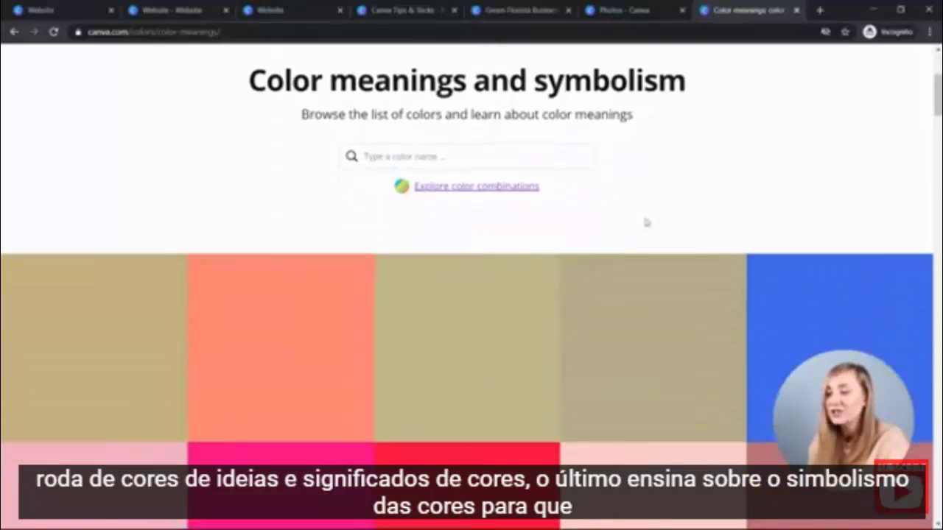
scroll(646, 221, down, 10)
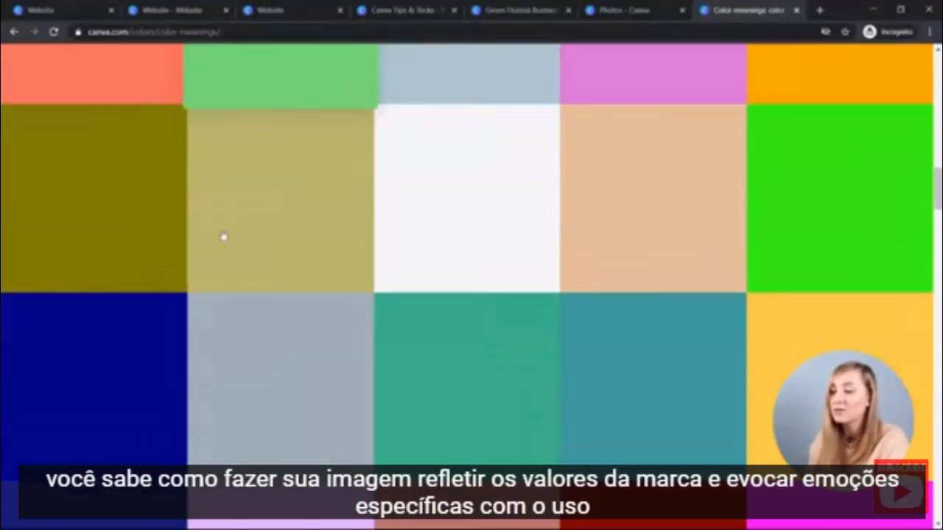
scroll(224, 237, down, 3)
click(152, 219)
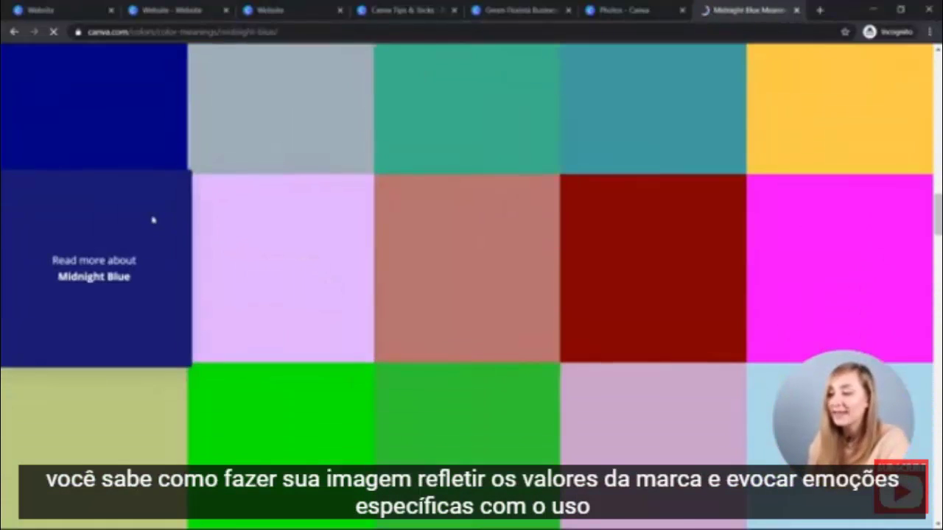
scroll(152, 219, down, 10)
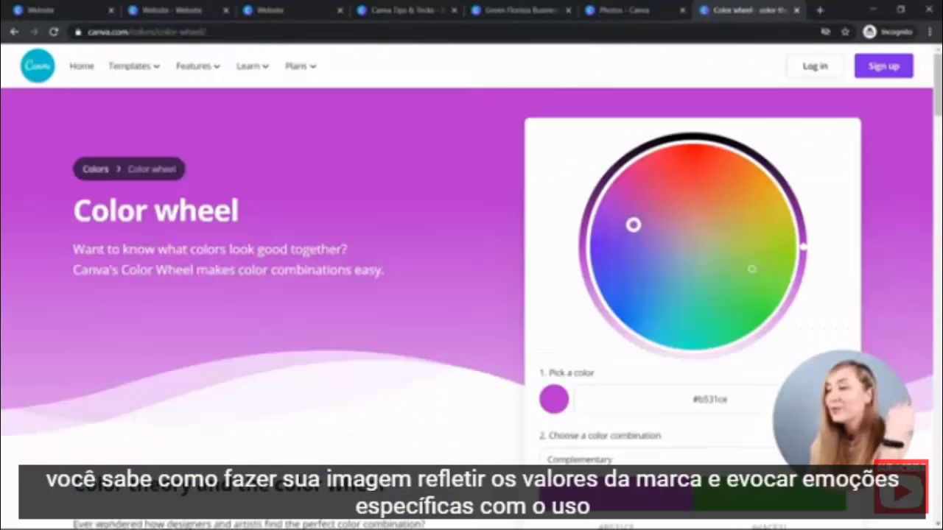
Pick pink on the colour wheel with Analogous combination, then view the Window Tide palette.
drag(634, 225, 637, 201)
scroll(660, 252, down, 5)
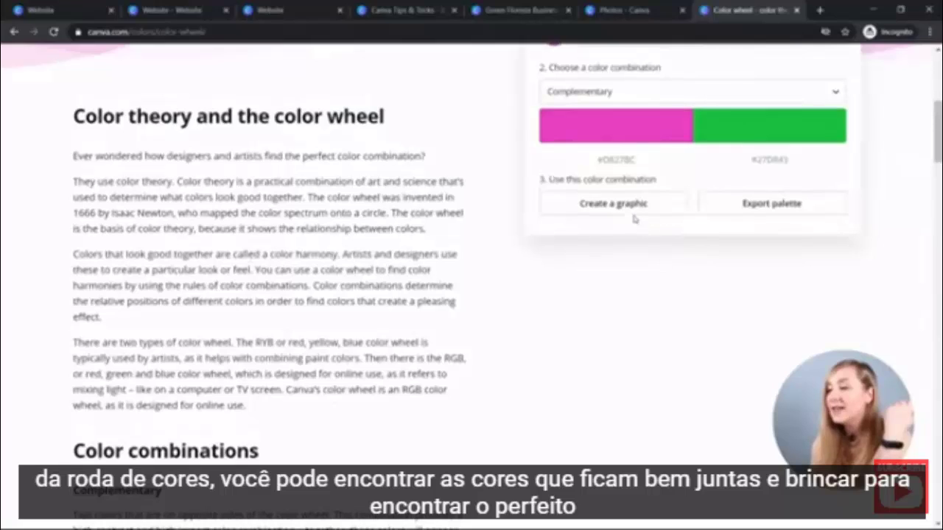
click(606, 92)
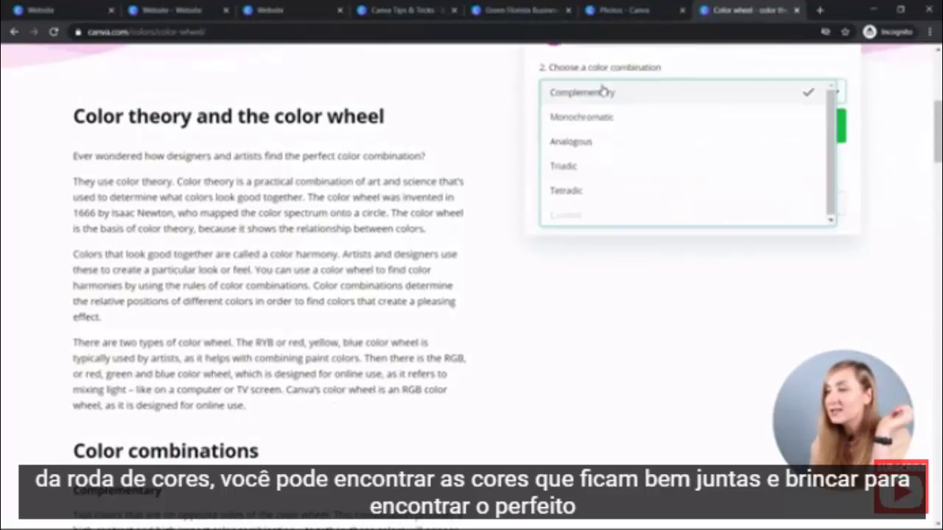
click(603, 141)
click(601, 94)
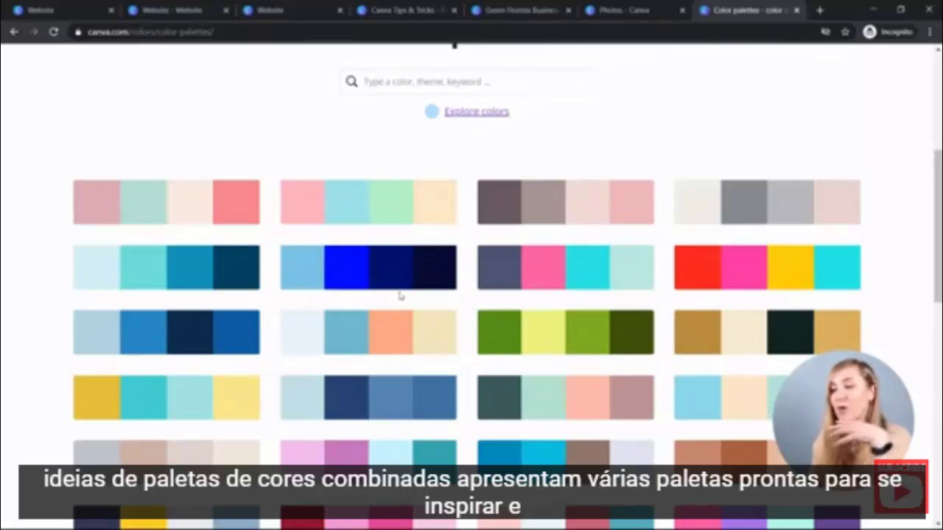
scroll(408, 290, down, 3)
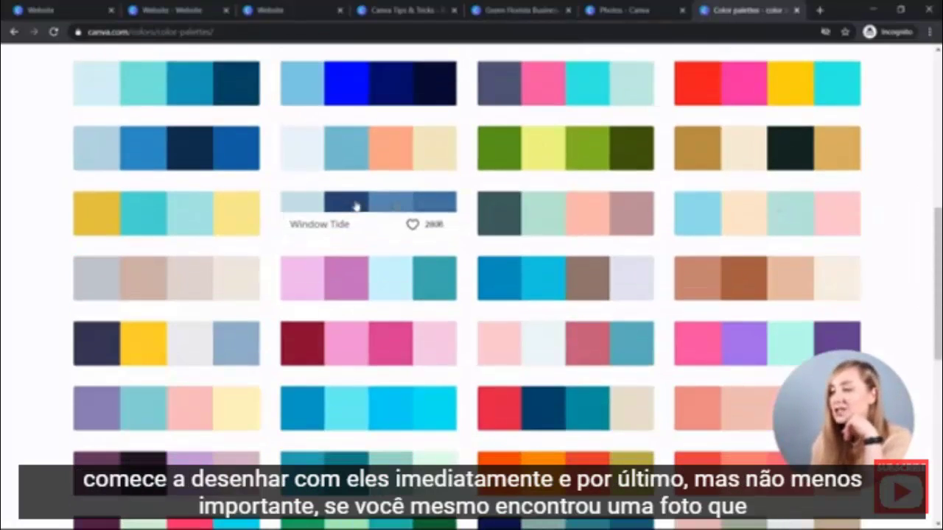
click(381, 216)
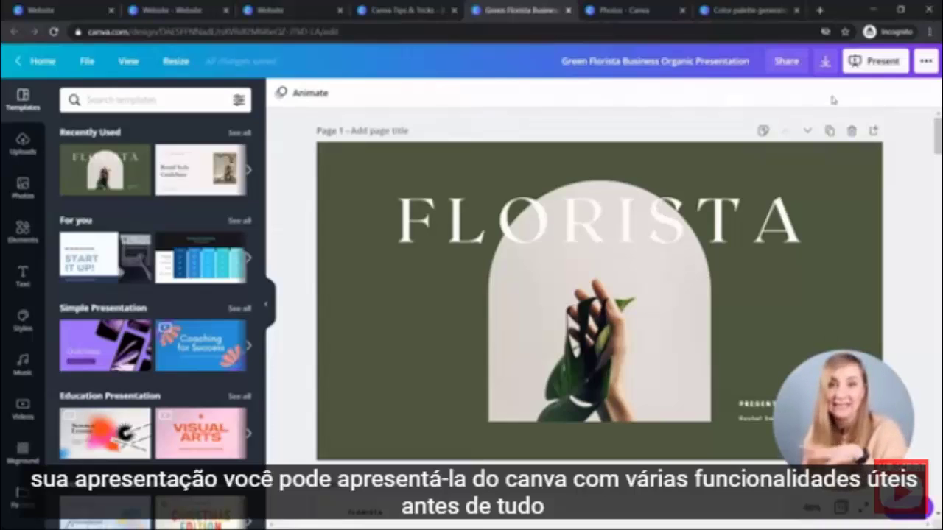
Present the Florista deck in Presenter view and edit the speaker notes.
click(875, 60)
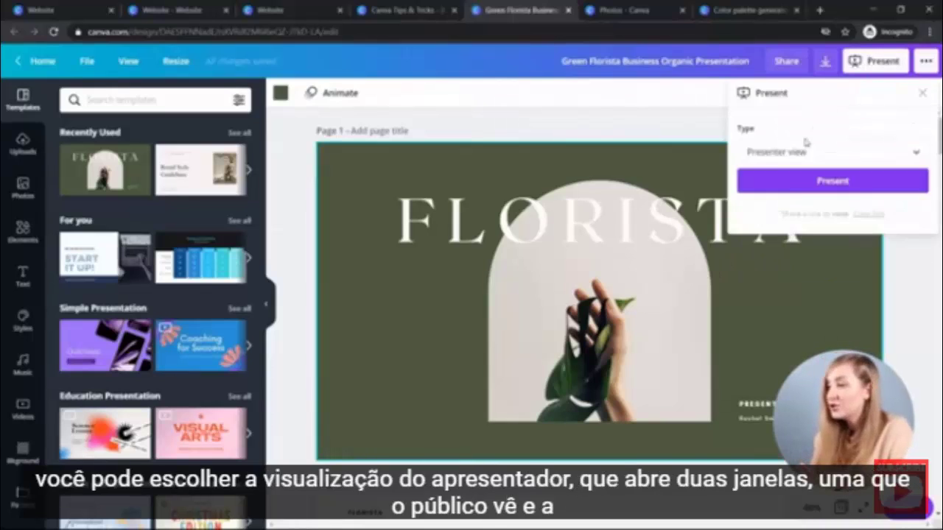
click(805, 147)
click(792, 162)
click(793, 192)
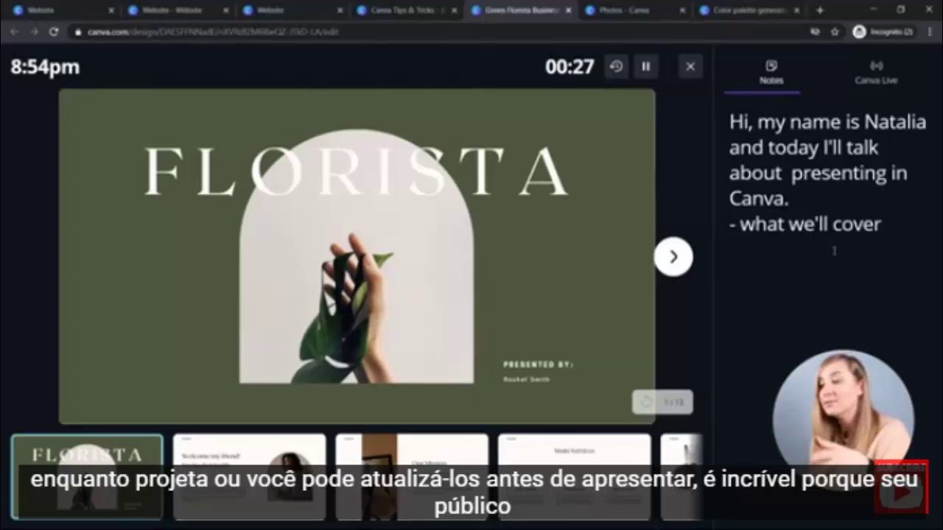
click(802, 224)
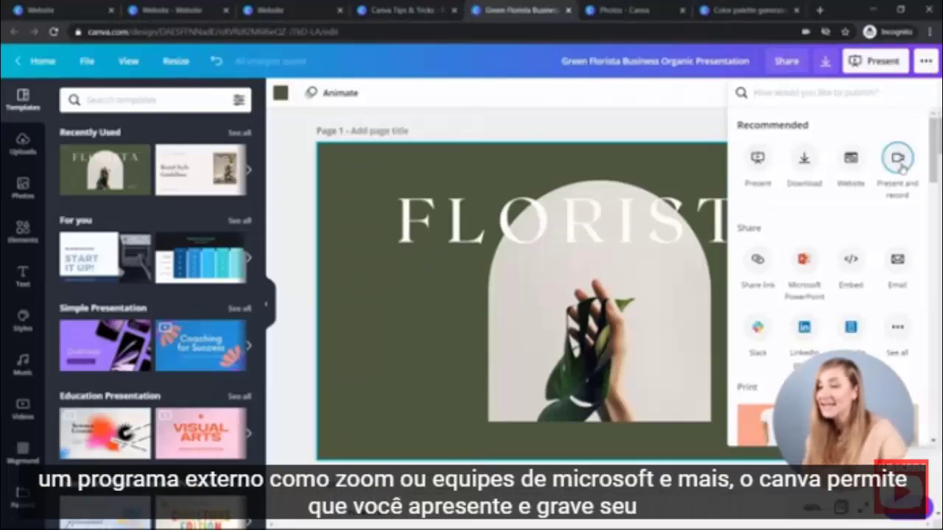
Use Present and record to enter the recording studio and start recording the presentation.
click(897, 158)
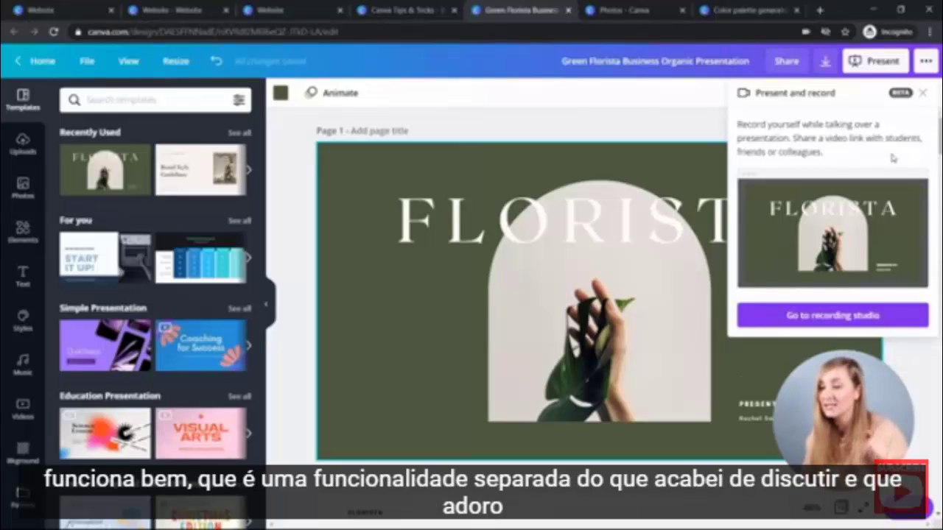
click(802, 313)
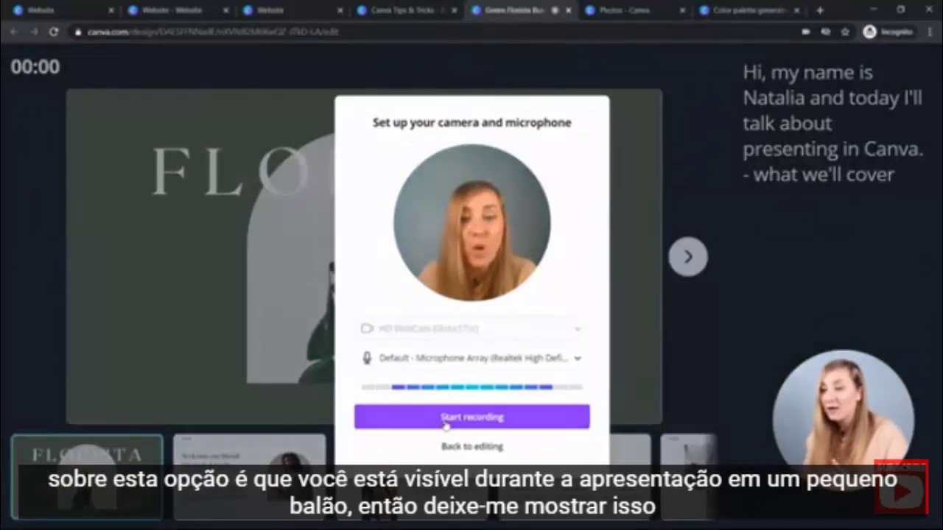
click(446, 418)
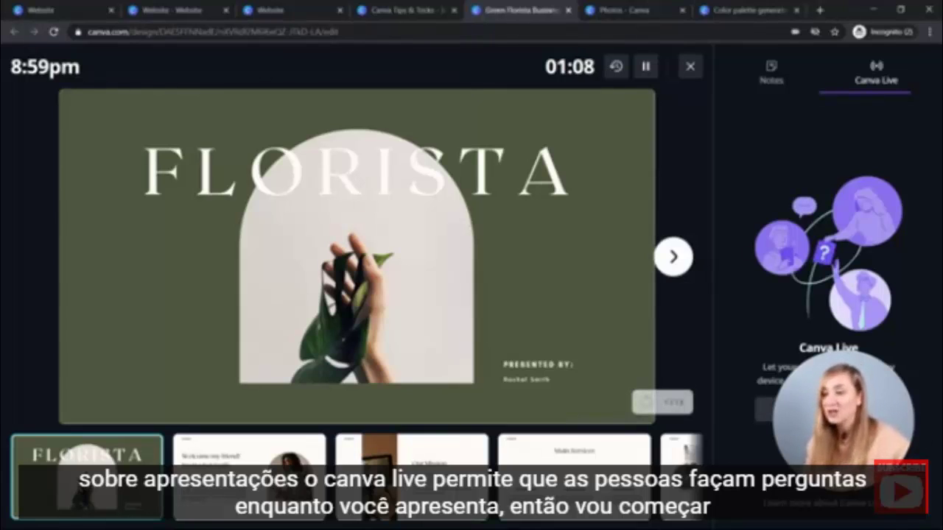
Start a new Canva Live session and show the audience question "How many?" on screen.
click(762, 407)
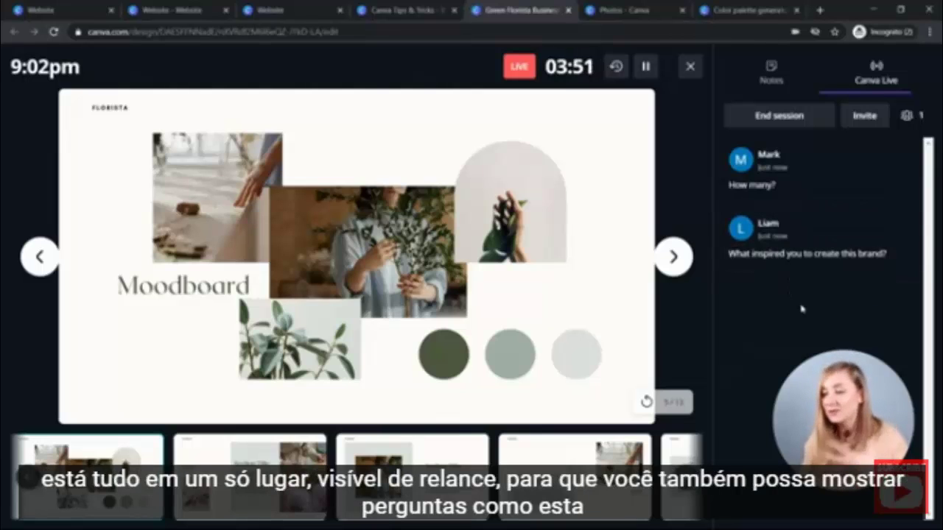
click(746, 181)
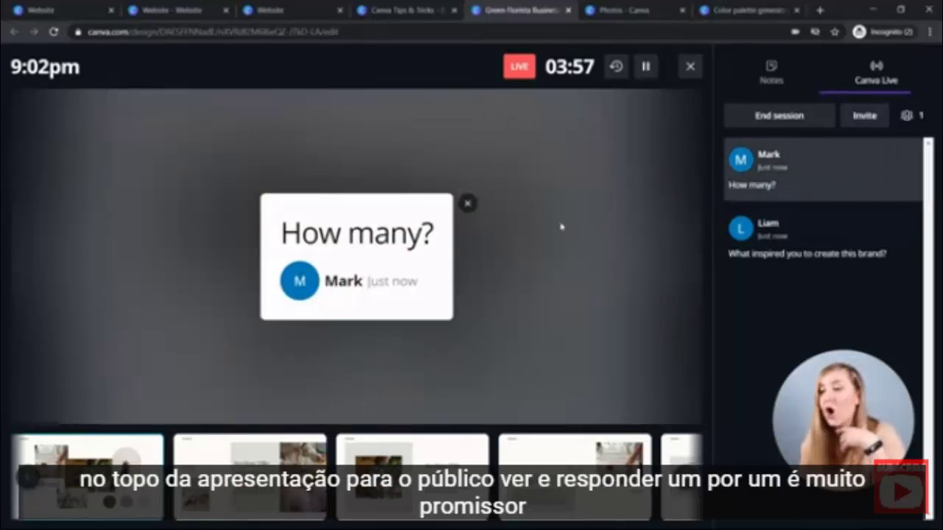